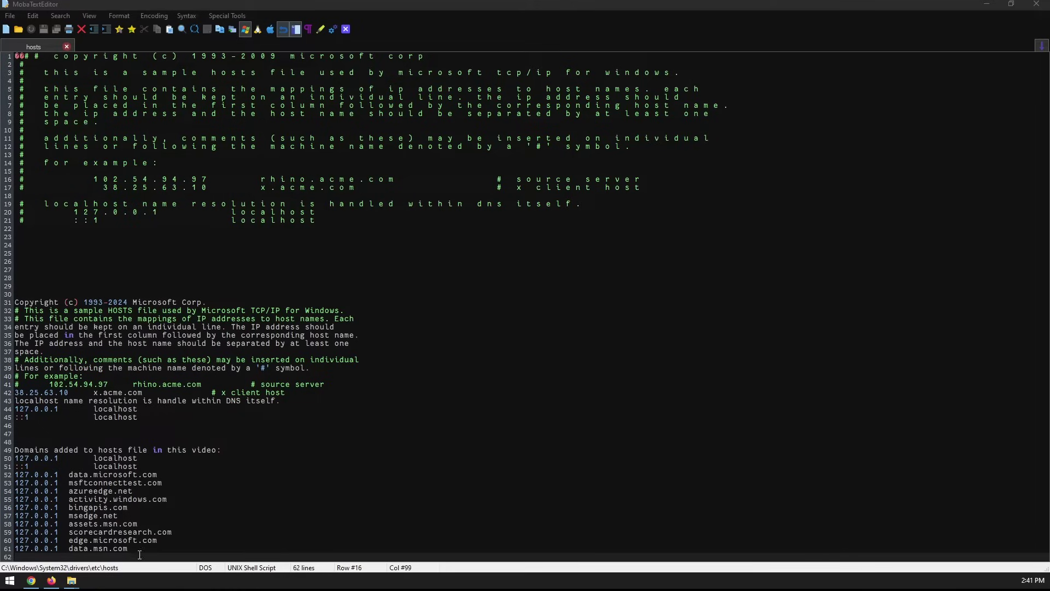
Step: Open the folder C:\Windows\System32\drivers\etc in File Explorer
drag(139, 555, 157, 466)
click(157, 466)
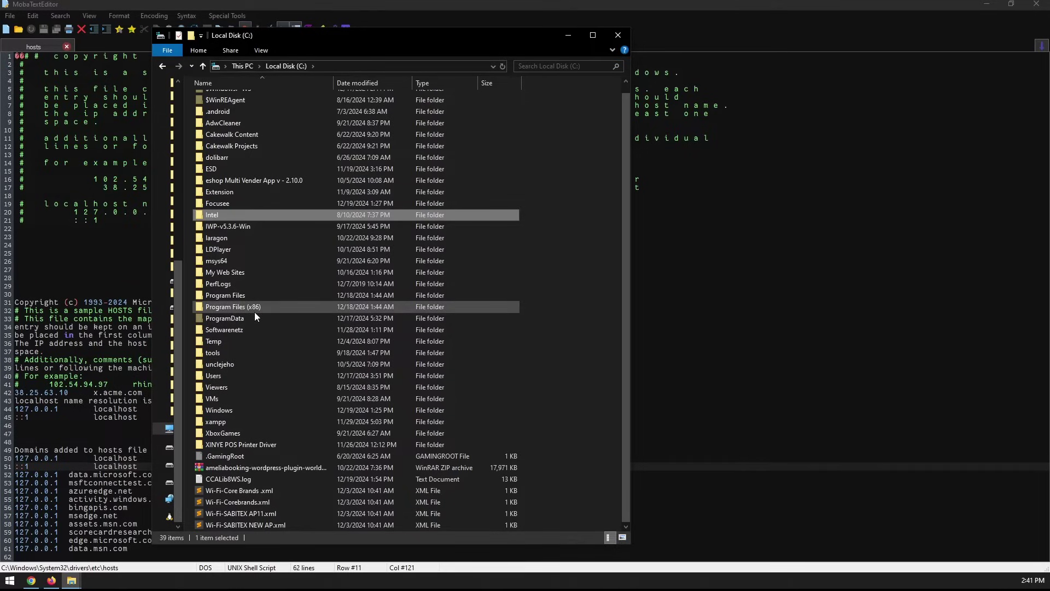
double_click(243, 411)
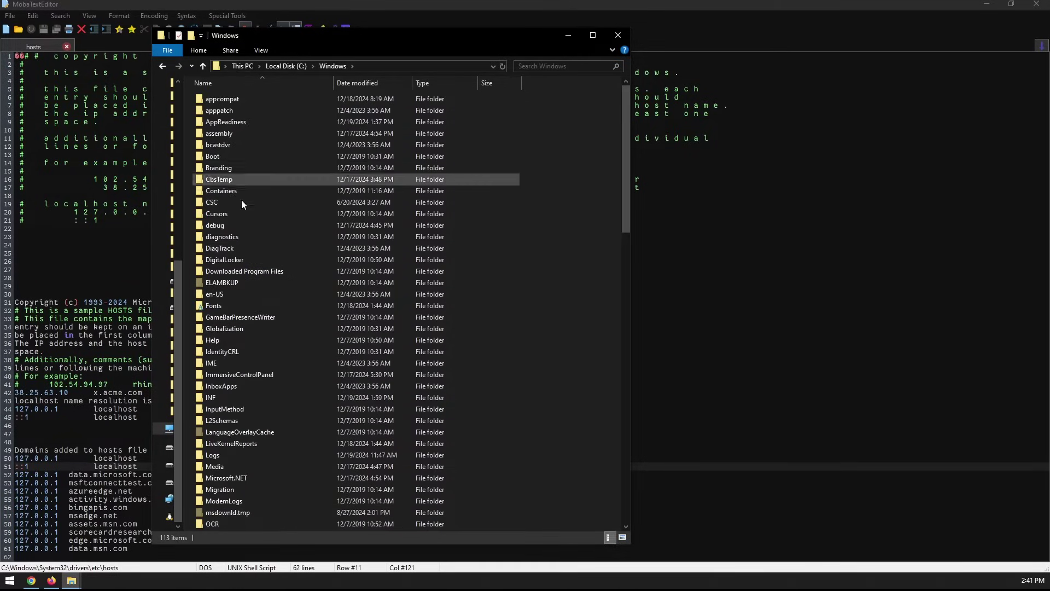
scroll(241, 199, down, 6)
scroll(239, 431, down, 11)
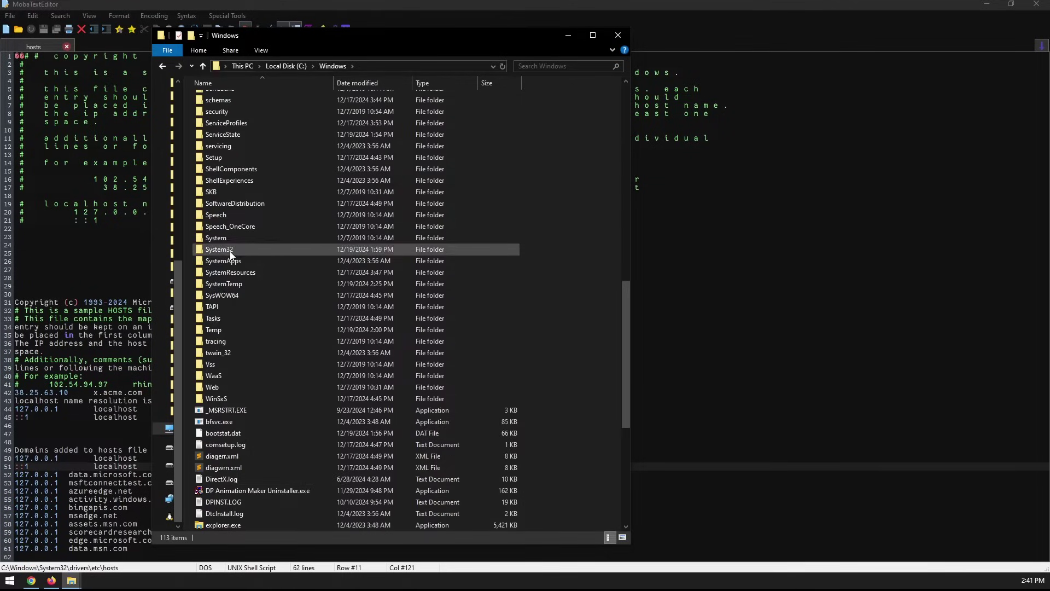
double_click(232, 257)
scroll(242, 398, down, 6)
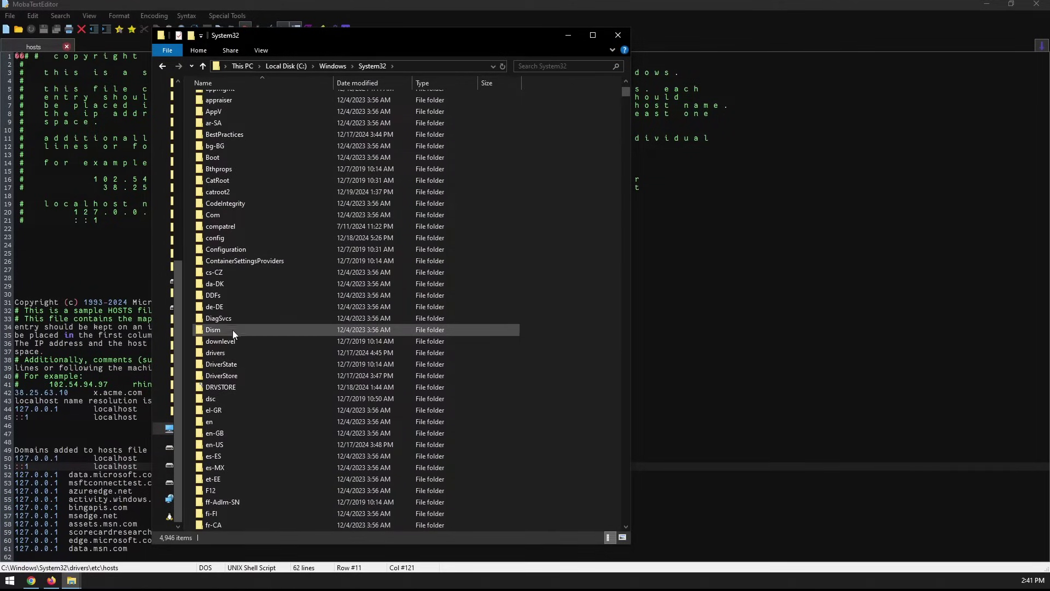
double_click(267, 353)
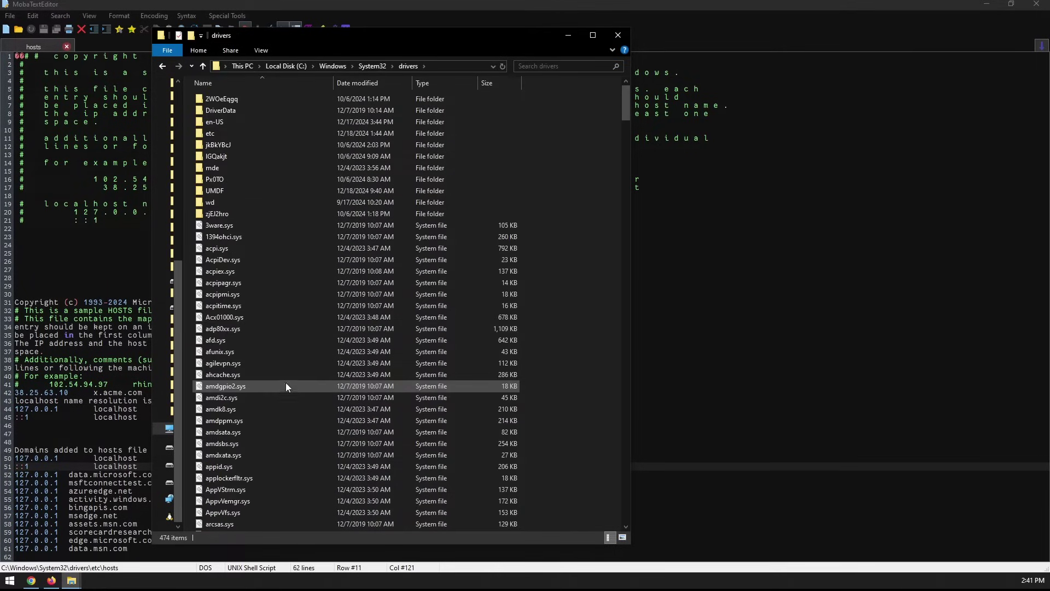
double_click(227, 134)
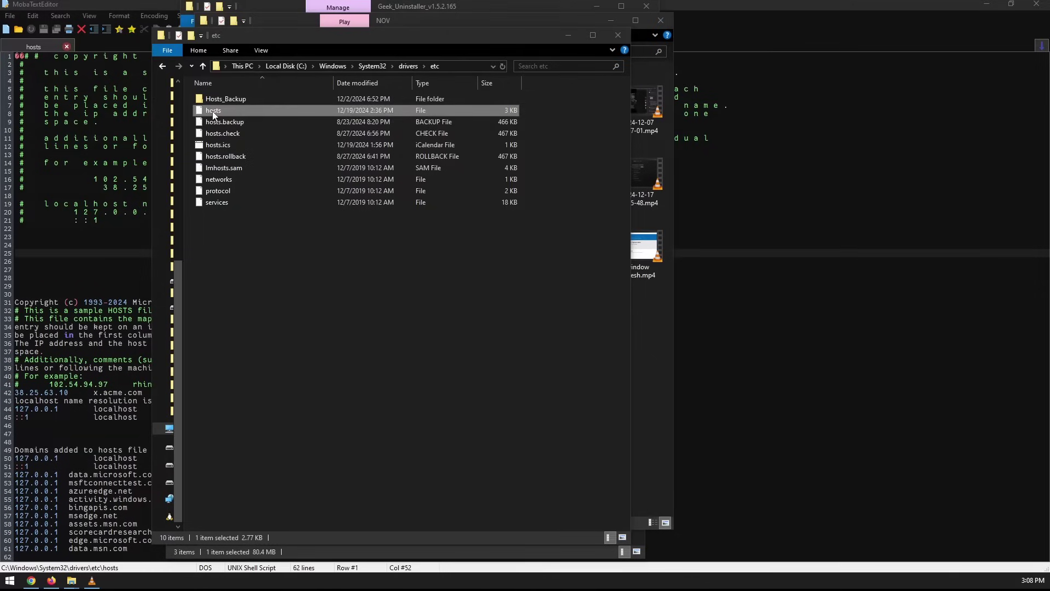
Step: Open the hosts file in Notepad++ and delete its last line, "127.0.0.1 adobe.com"
right_click(262, 109)
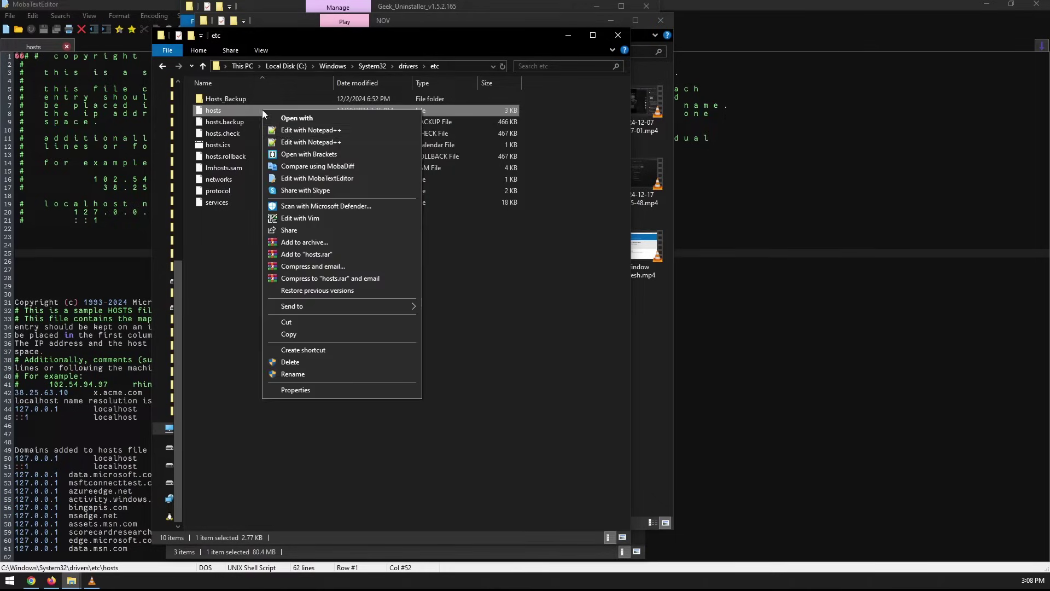
click(293, 131)
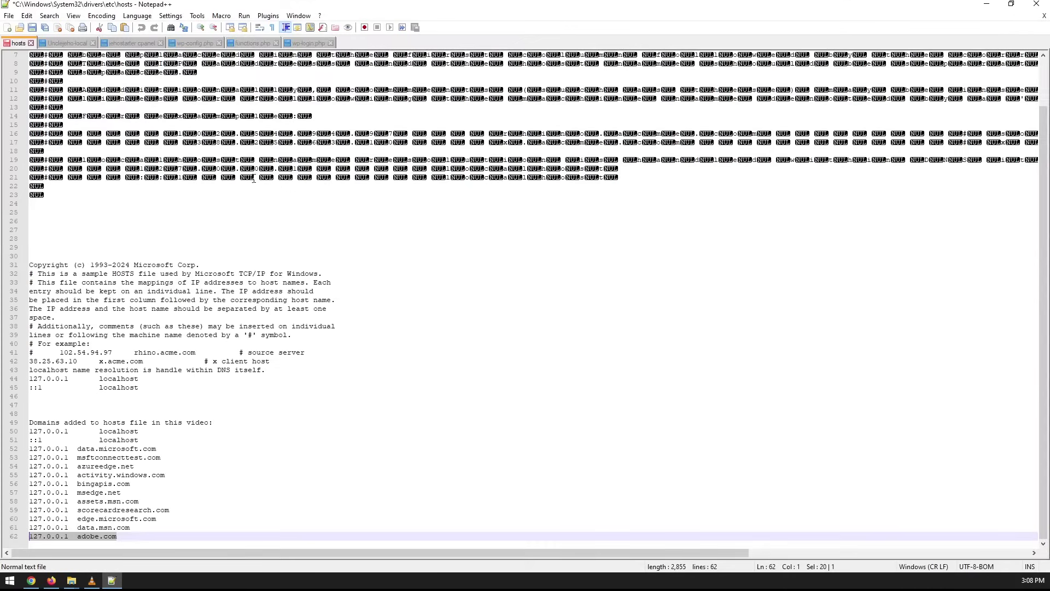
key(BackSpace)
key(BackSpace)
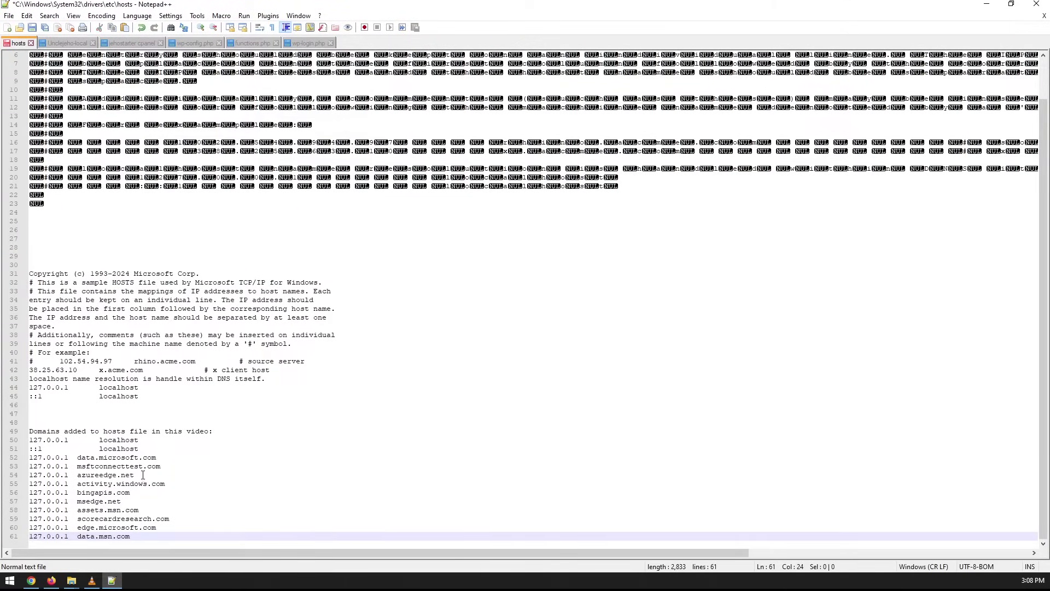
Step: Add the entry "127.0.0.1 adobe.com" on a new line at the end of the hosts file
drag(131, 536, 122, 431)
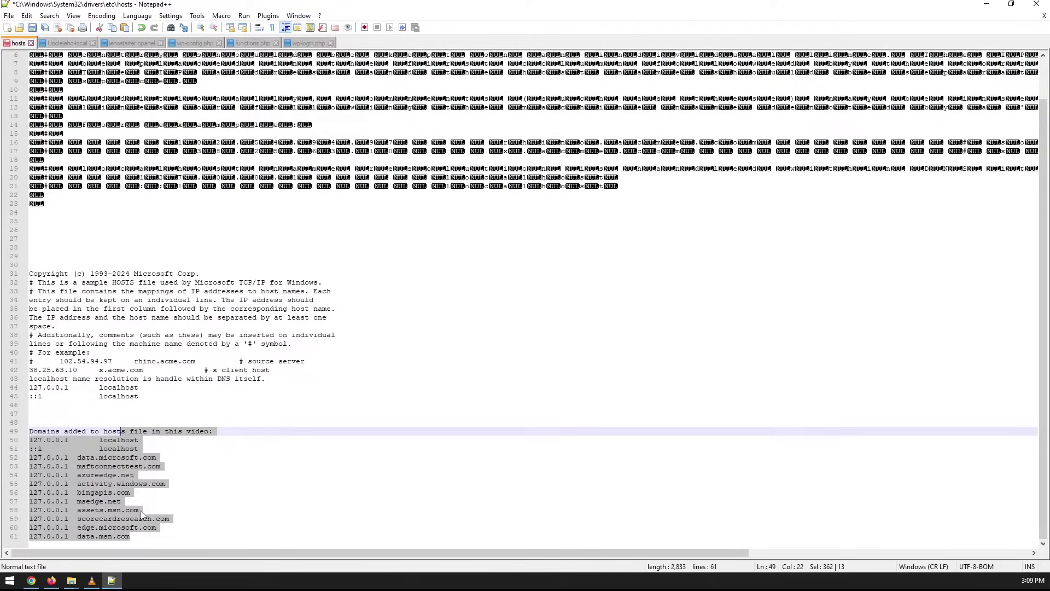
click(142, 536)
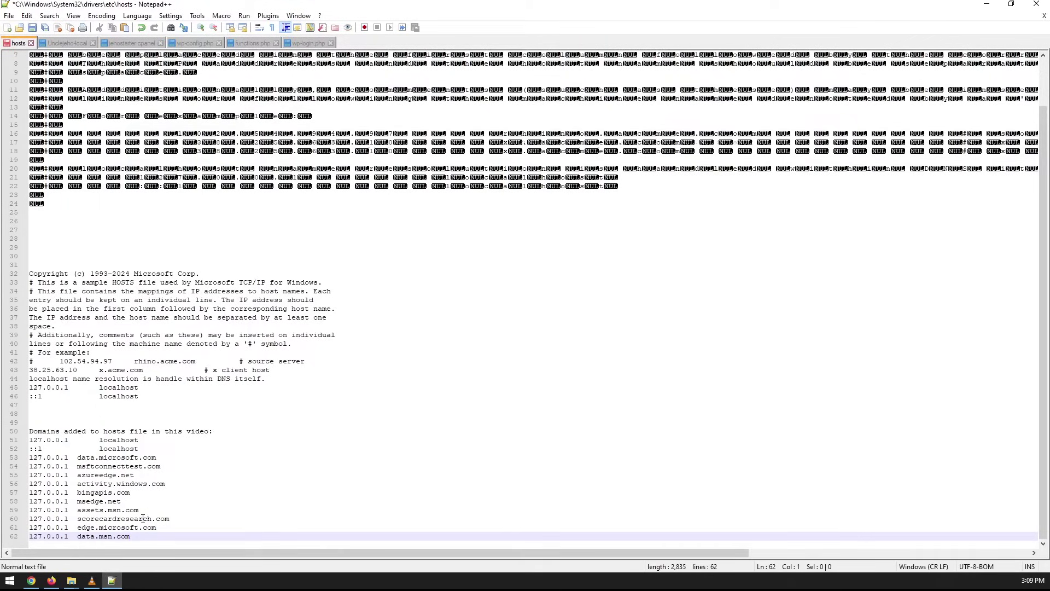
key(Return)
text(1)
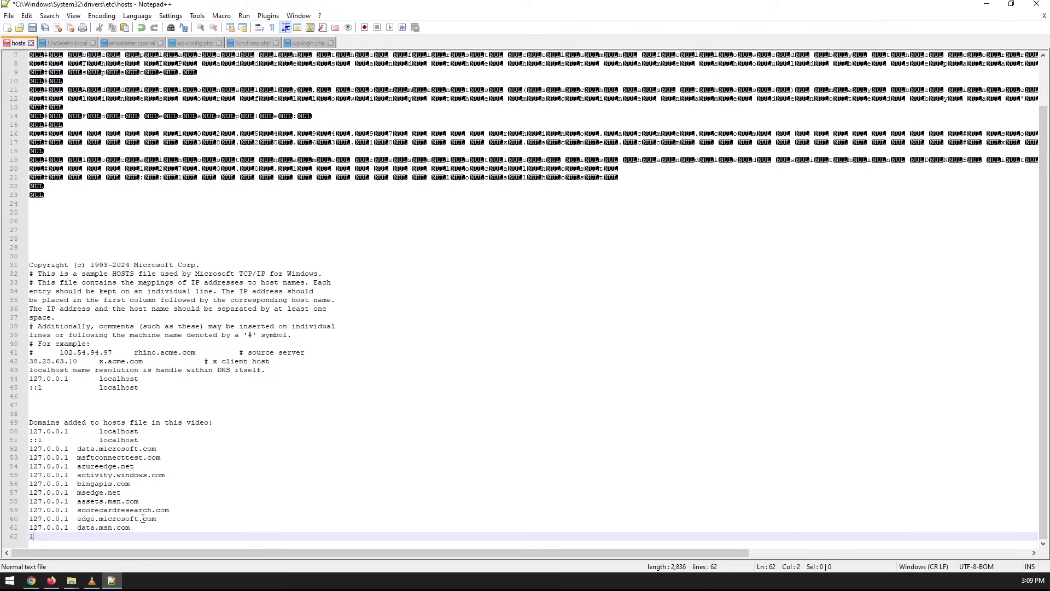
text(27.0.0.1)
text(adobe.com)
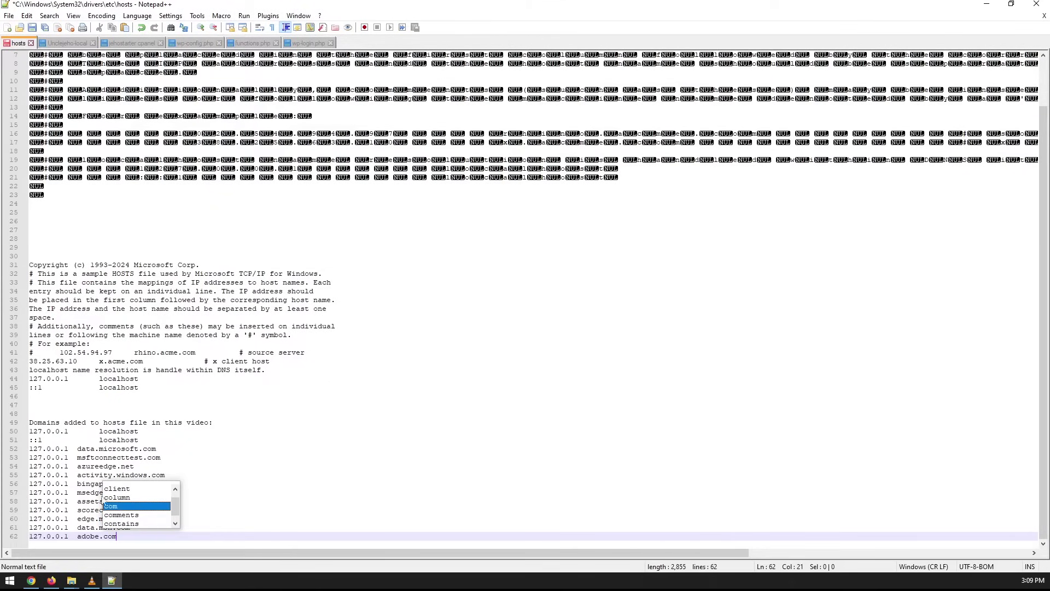
click(178, 510)
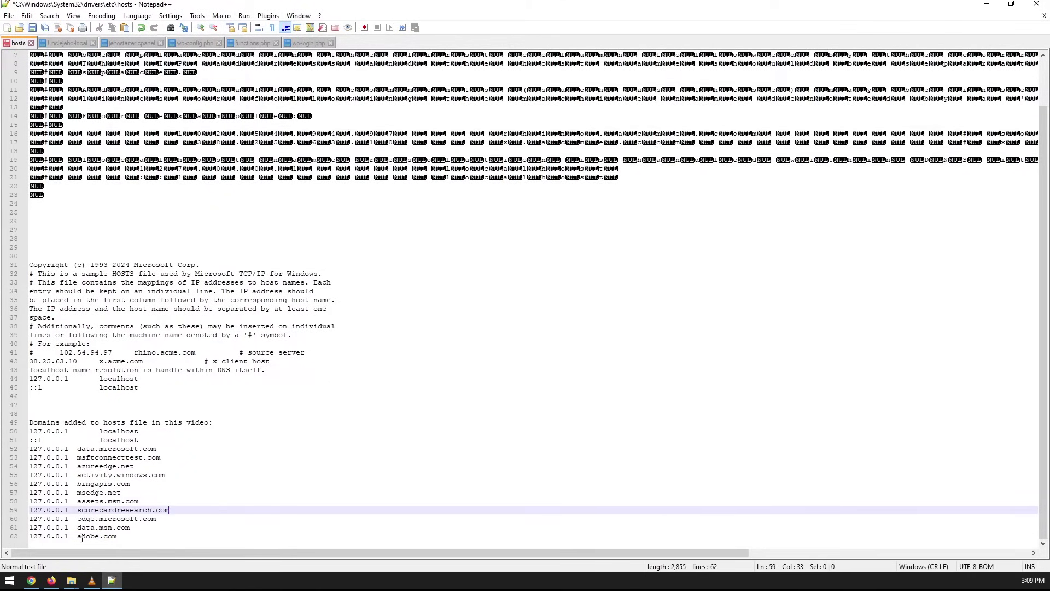
Step: Comment out the "127.0.0.1 adobe.com" entry by putting # in front of it
drag(77, 537, 30, 539)
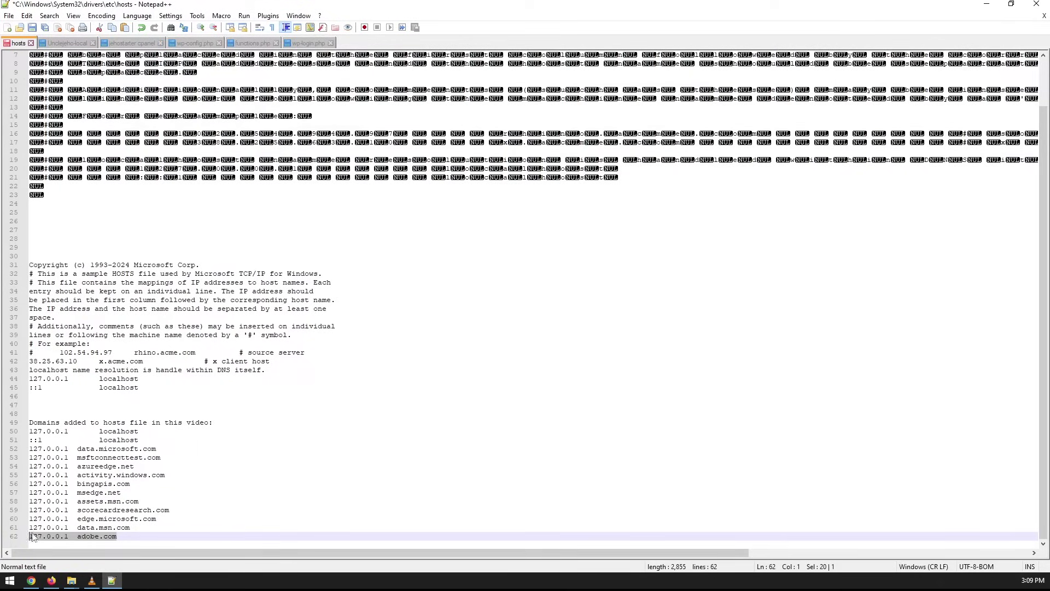
click(120, 537)
drag(120, 536, 6, 535)
click(30, 536)
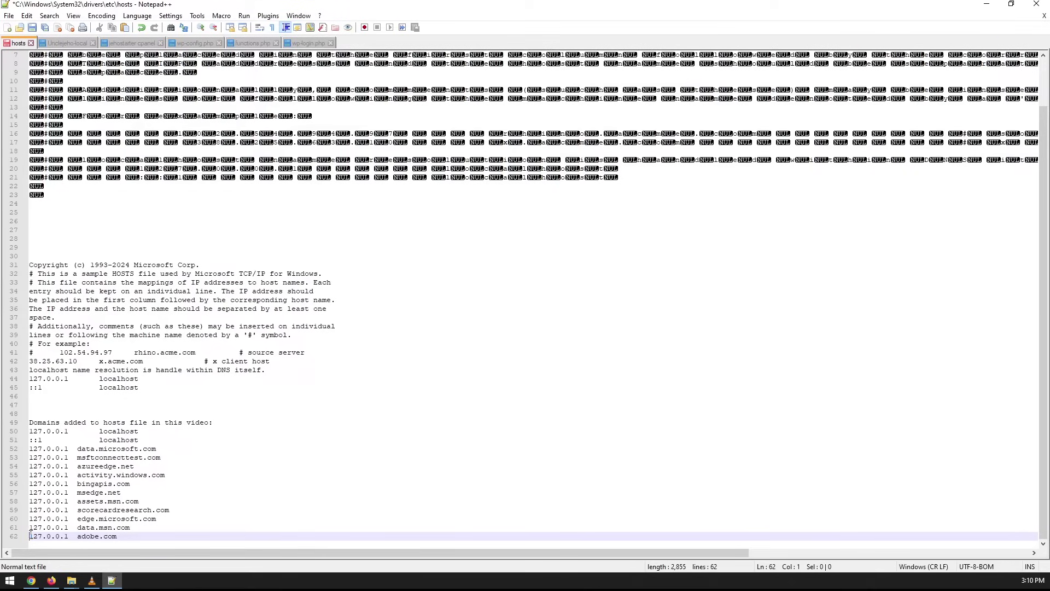
text(#)
Step: Delete the commented-out adobe.com line from the end of the hosts file
drag(122, 536, 28, 536)
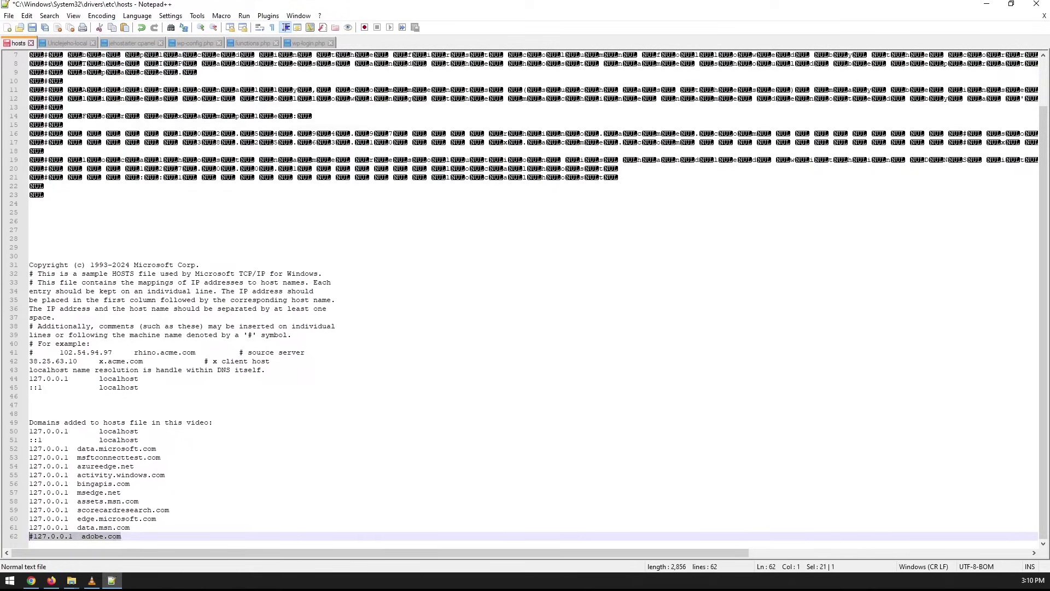
key(BackSpace)
key(BackSpace)
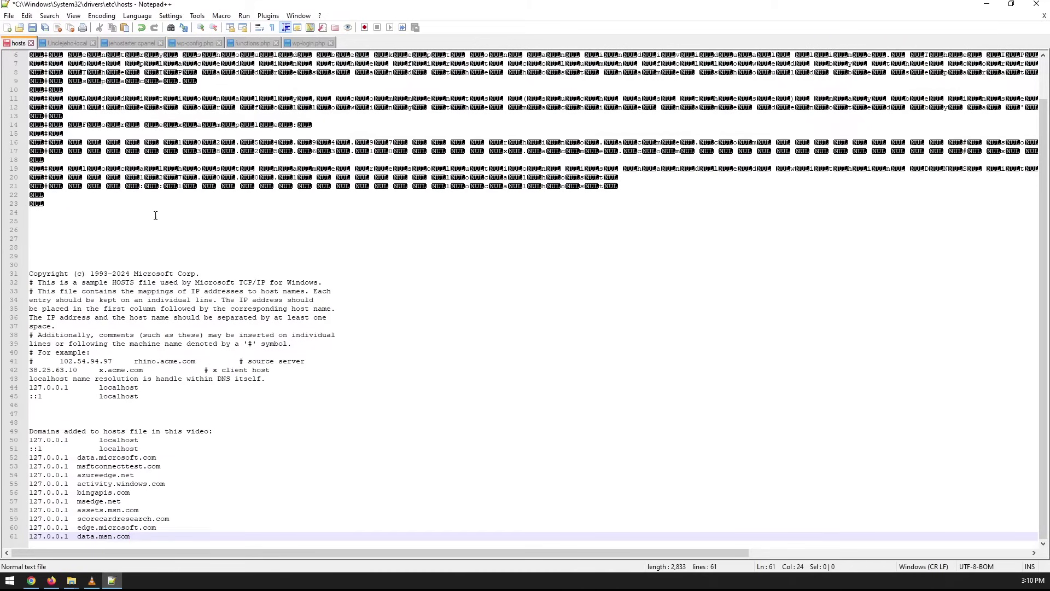
Step: Try to save the hosts file by relaunching the editor in Administrator mode, and close the editor
click(33, 29)
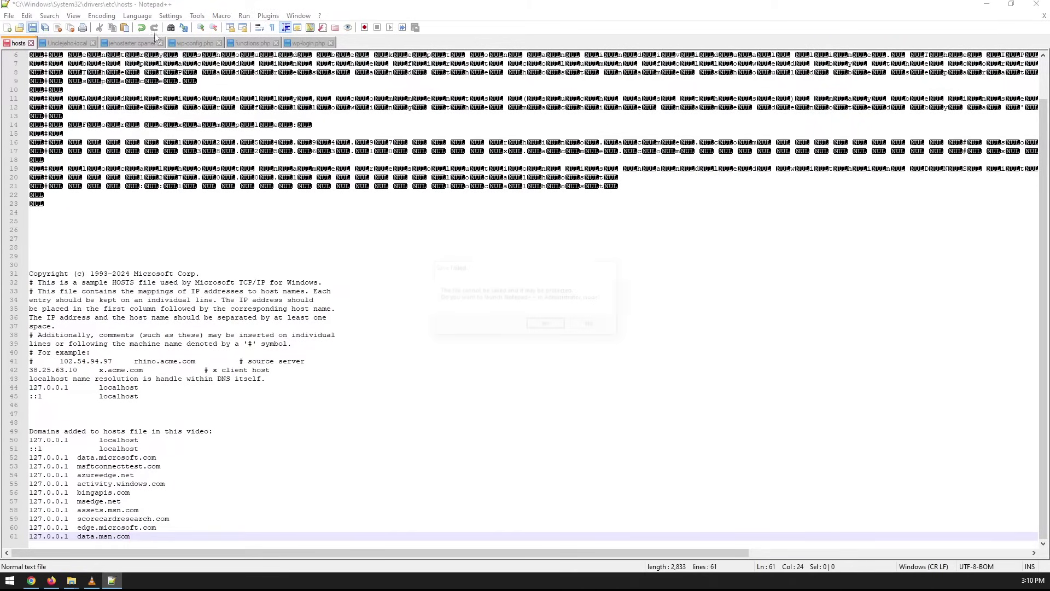
click(547, 325)
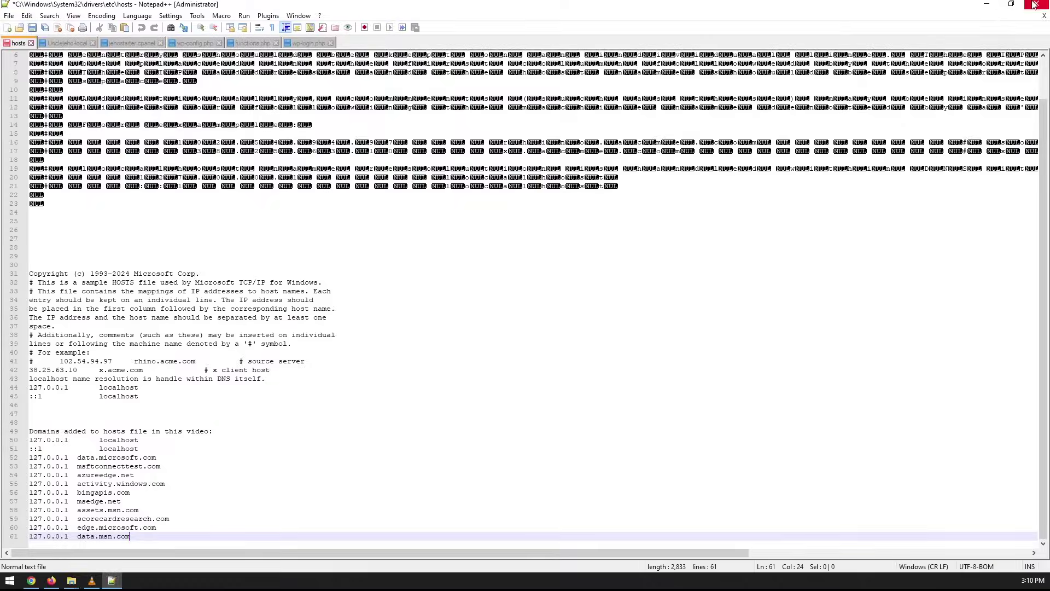
click(1034, 4)
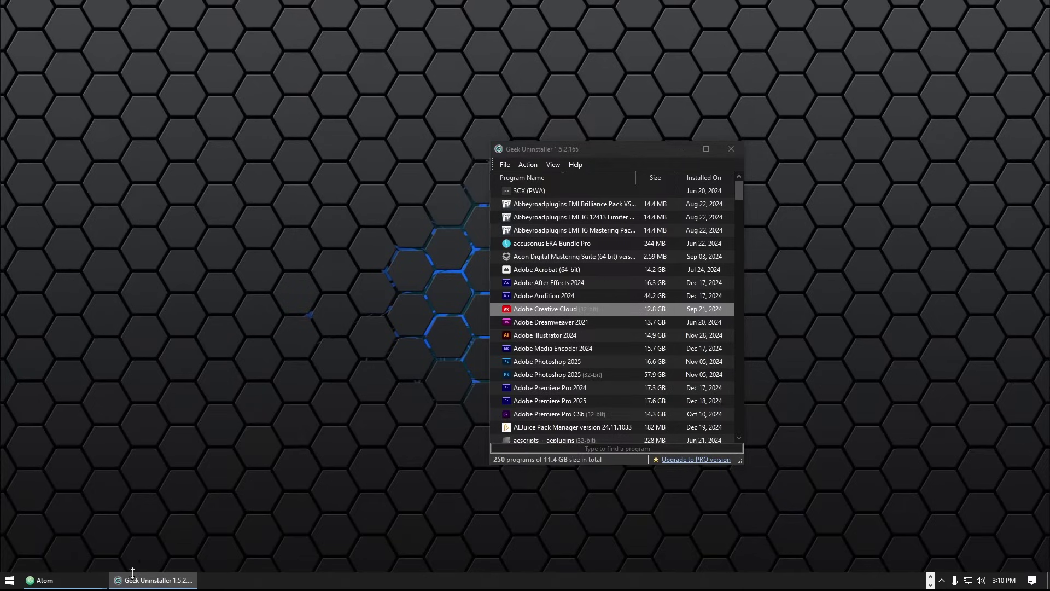
Step: Switch to the Brave browser, search for "geek uninstaller" in a new tab, and open the download page on geekuninstaller.com
click(942, 581)
click(943, 581)
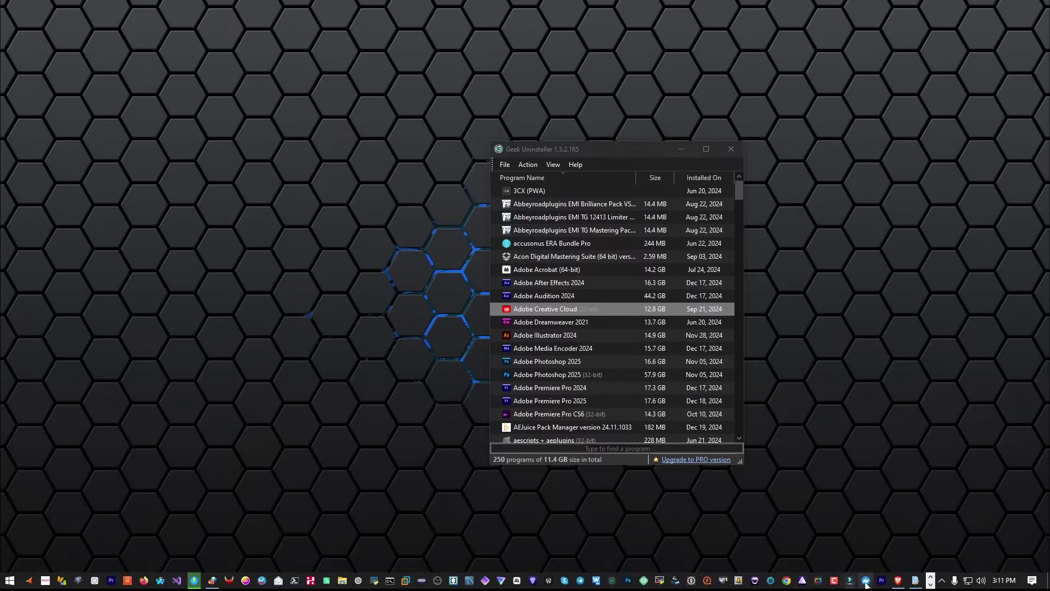
click(898, 583)
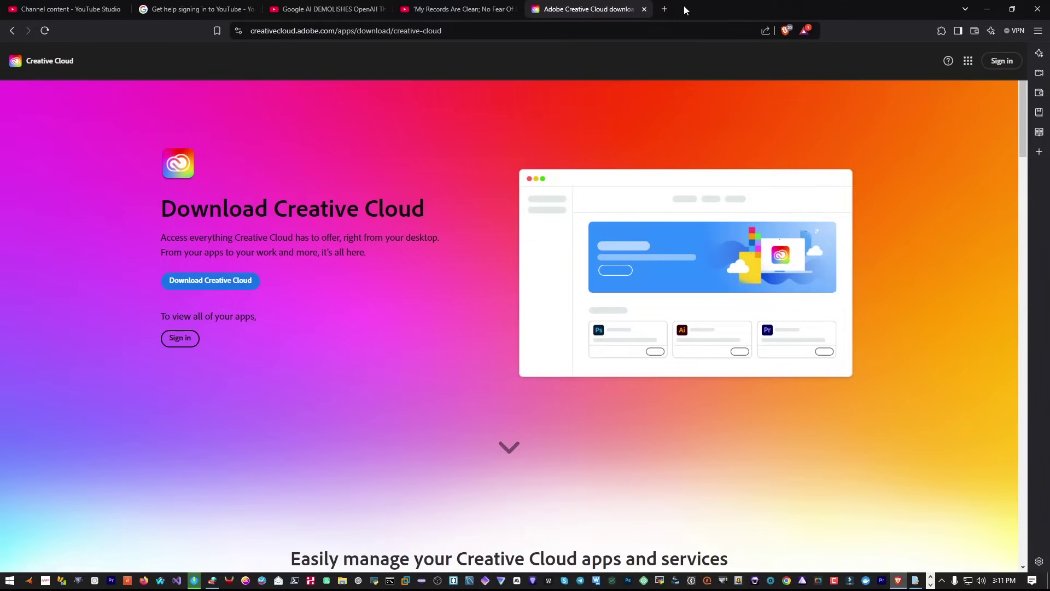
click(665, 10)
text(geek uninstaller)
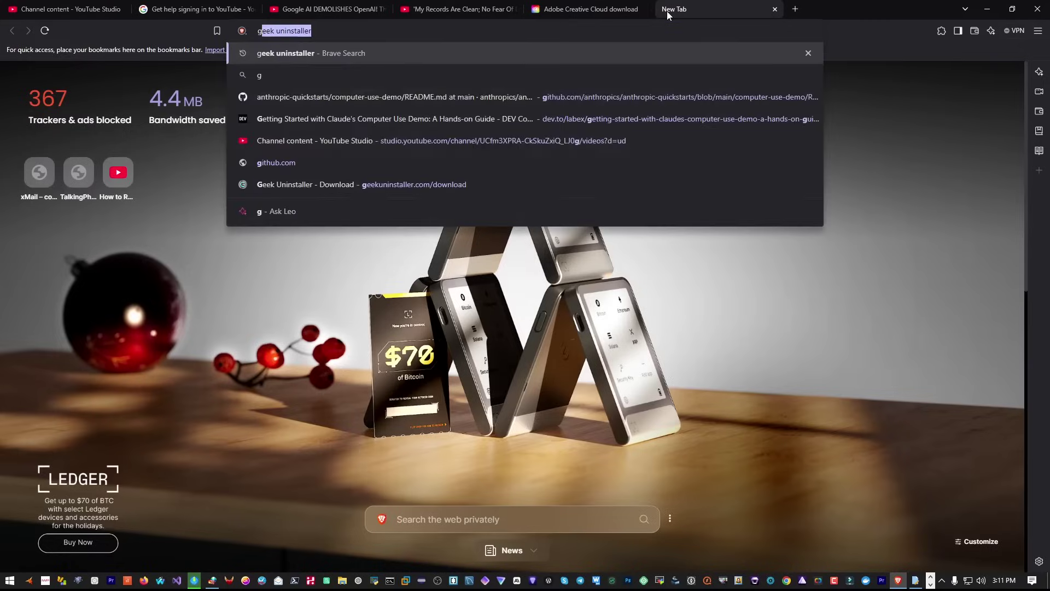
key(Return)
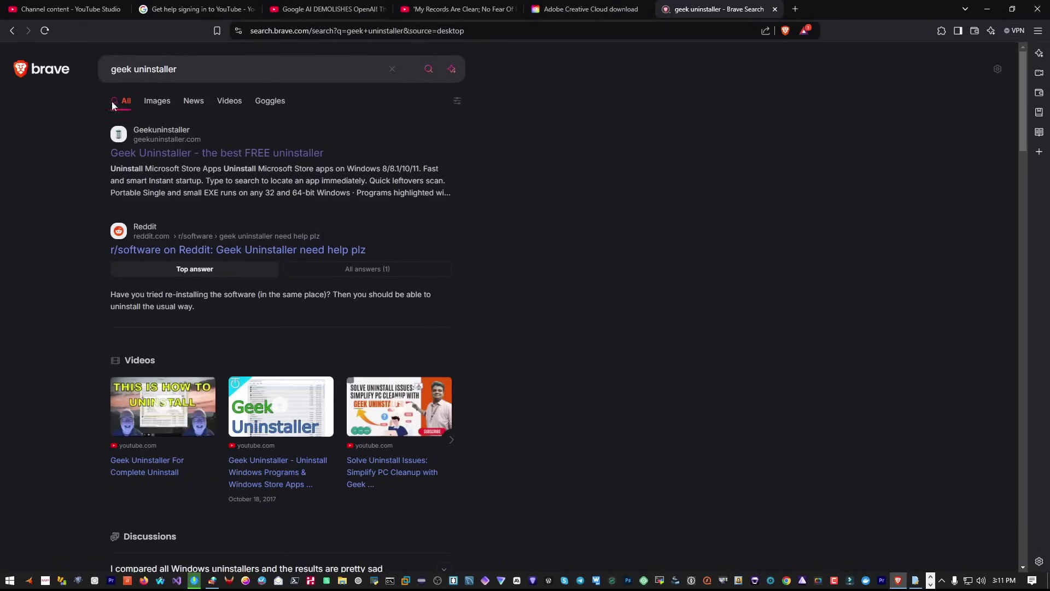
click(215, 152)
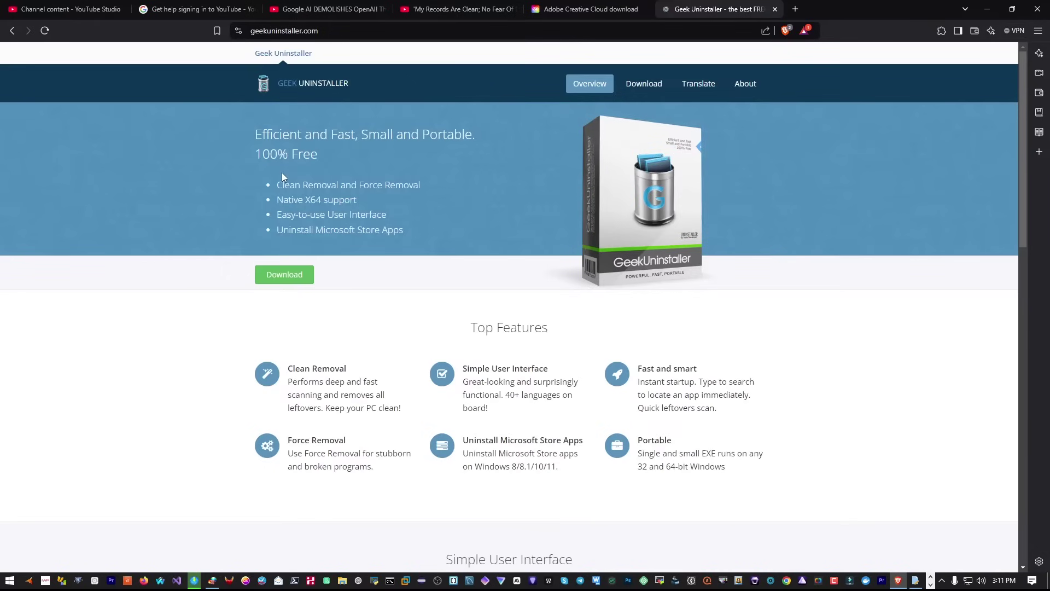
click(295, 282)
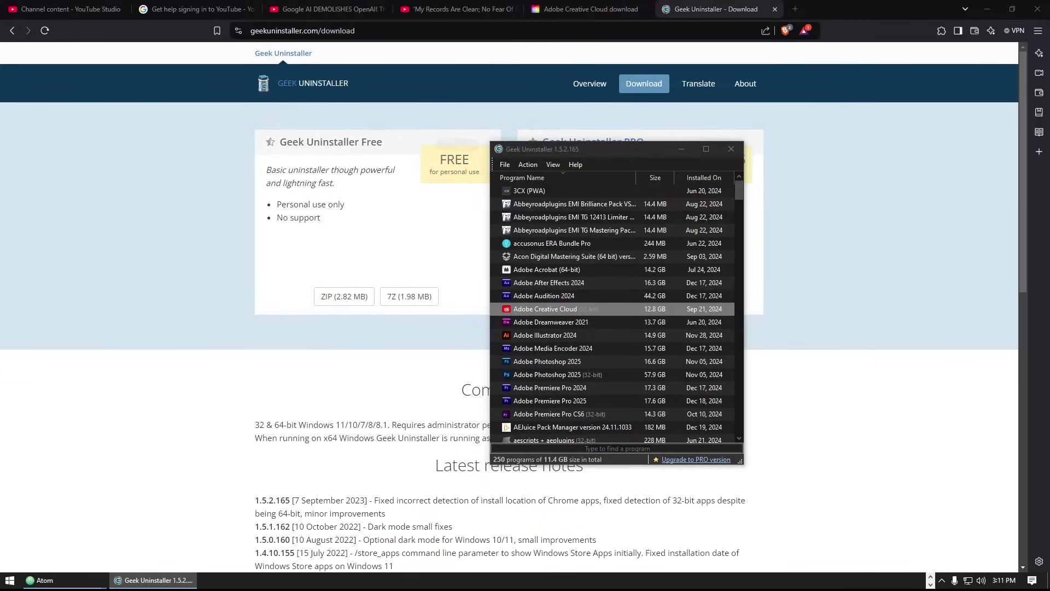
Step: Remove all leftover file system and registry traces of Adobe Creative Cloud in Geek Uninstaller and close the cleanup dialog
drag(485, 147, 364, 193)
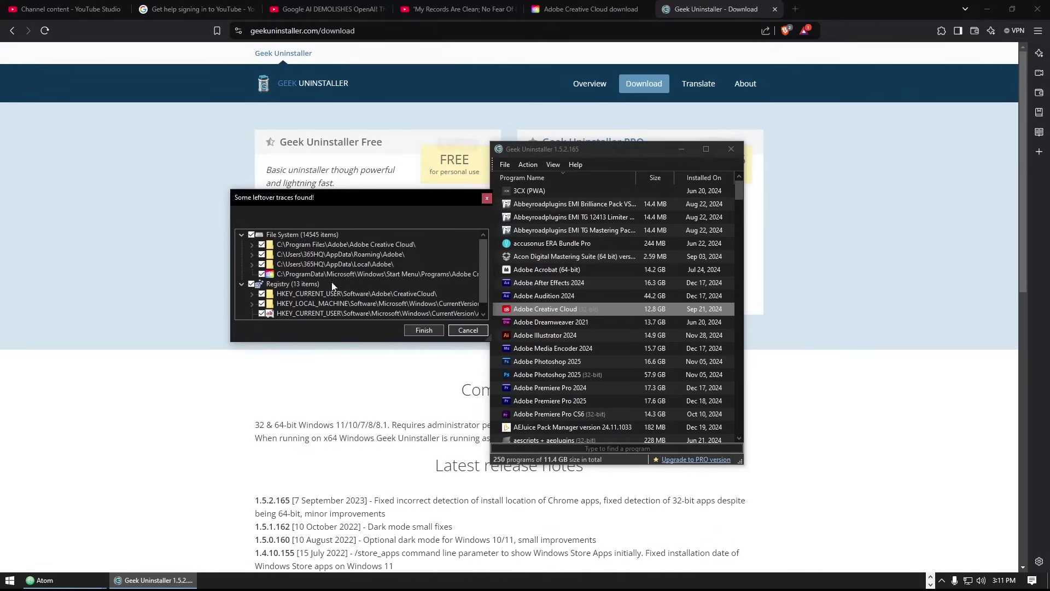
click(430, 330)
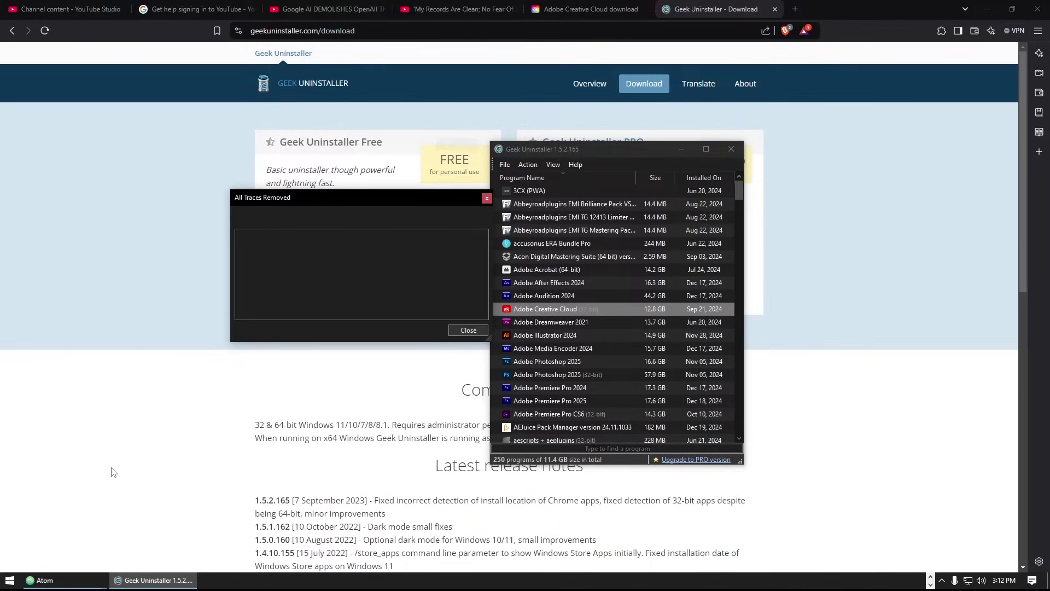
click(468, 331)
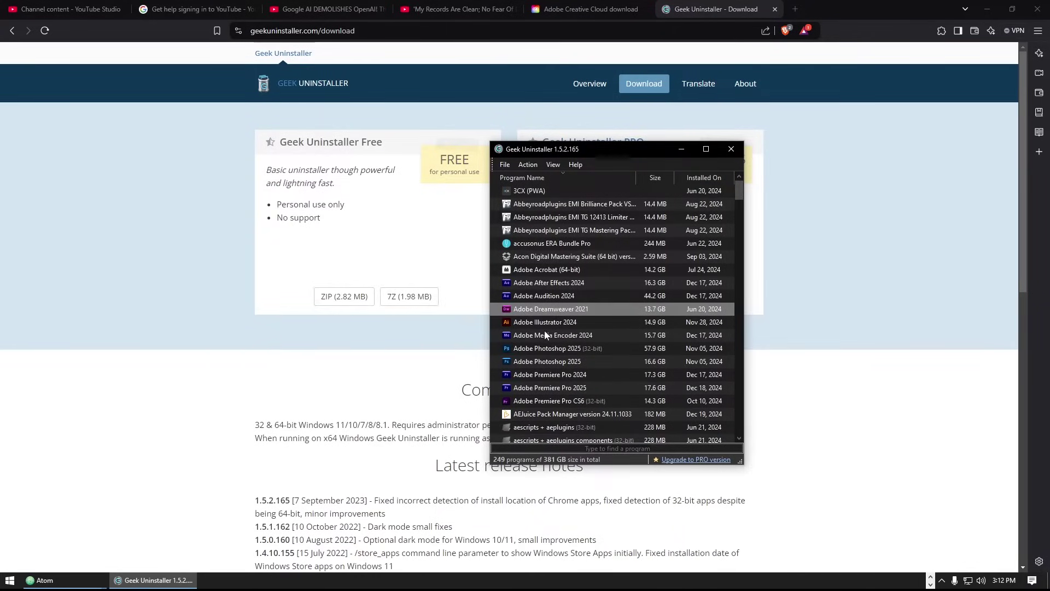
Step: Open Programs and Features in Control Panel, check the list of installed Adobe programs, and close the window
click(13, 584)
click(16, 580)
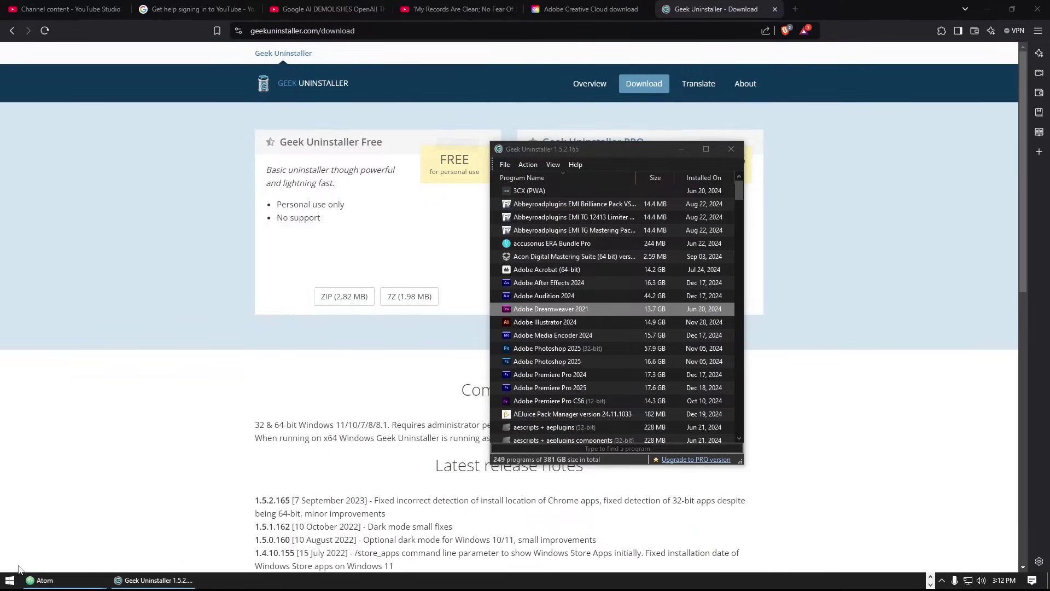
key(super)
text(control)
key(Return)
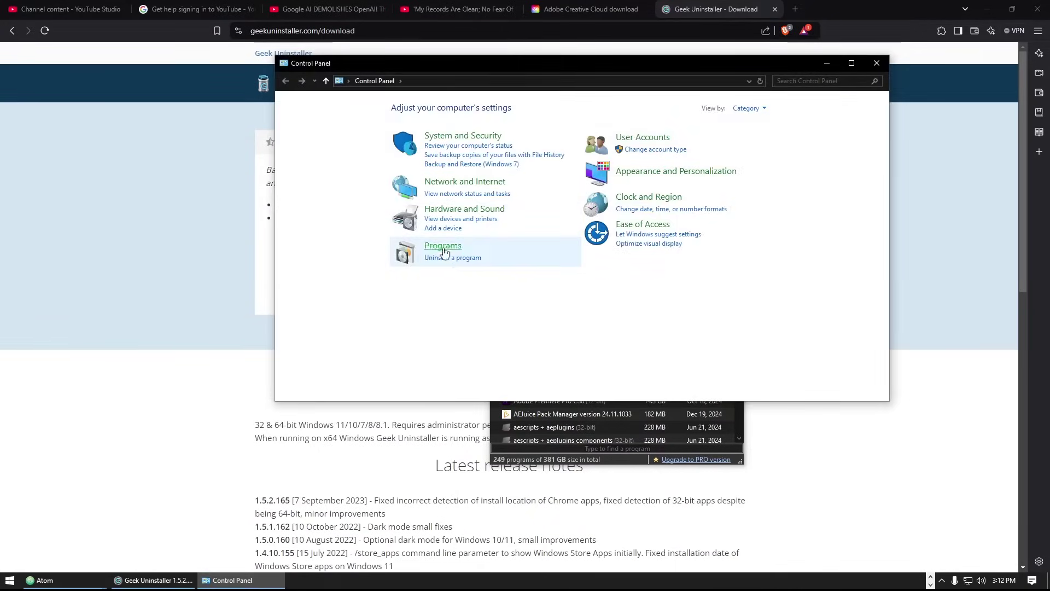
click(453, 258)
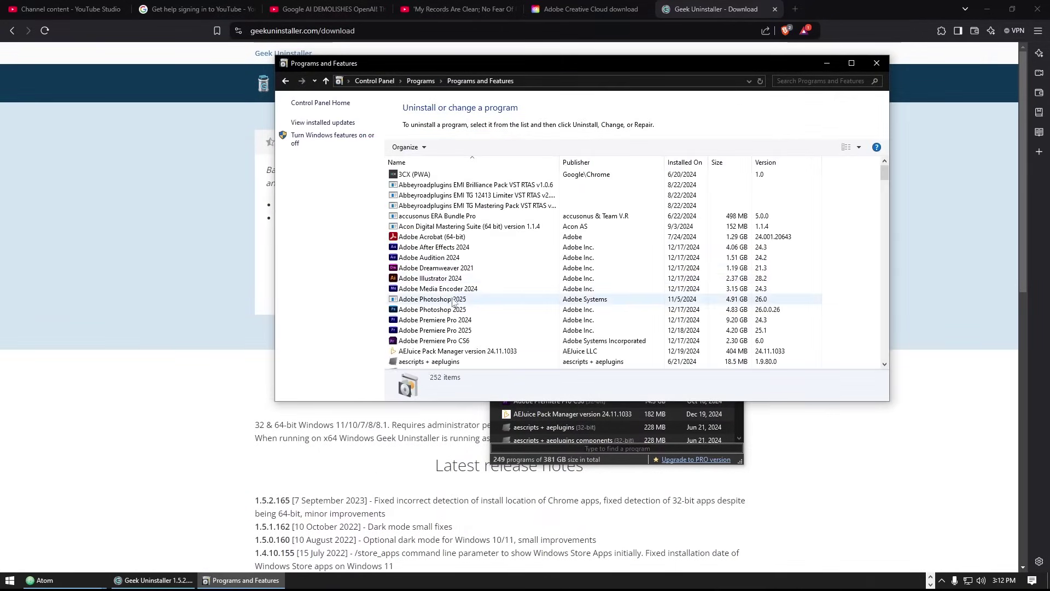
click(466, 279)
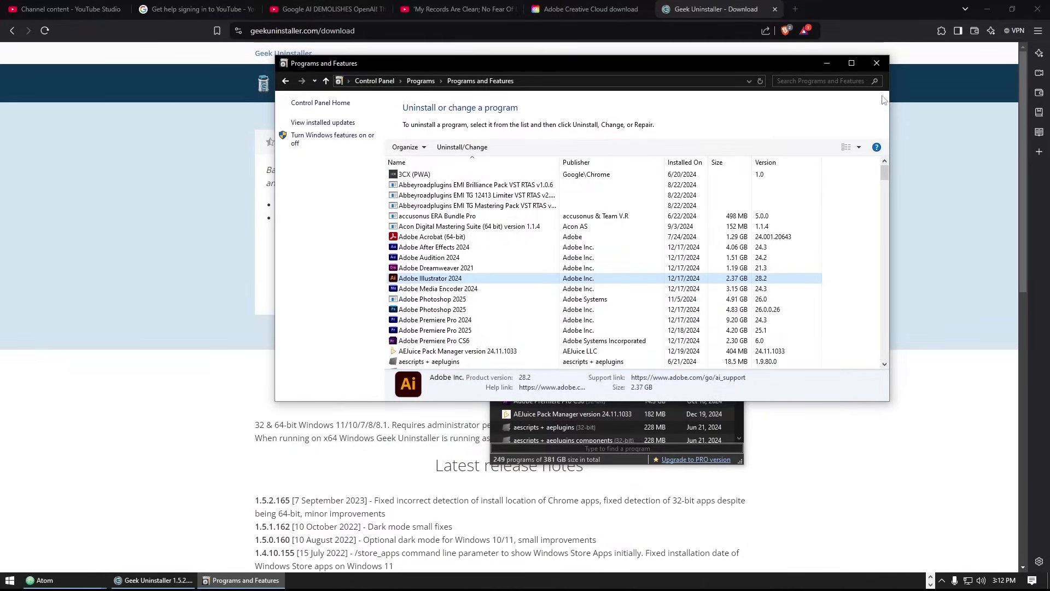
click(875, 64)
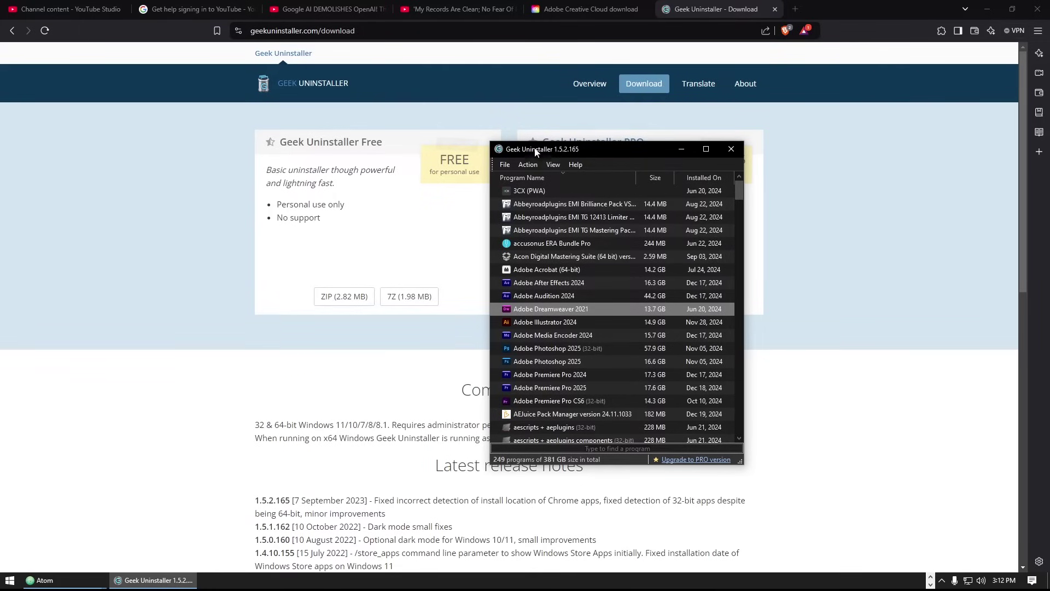
Step: View the removal options for Adobe Dreamweaver 2021, and switch to the Creative Cloud download page in the Brave browser
right_click(548, 311)
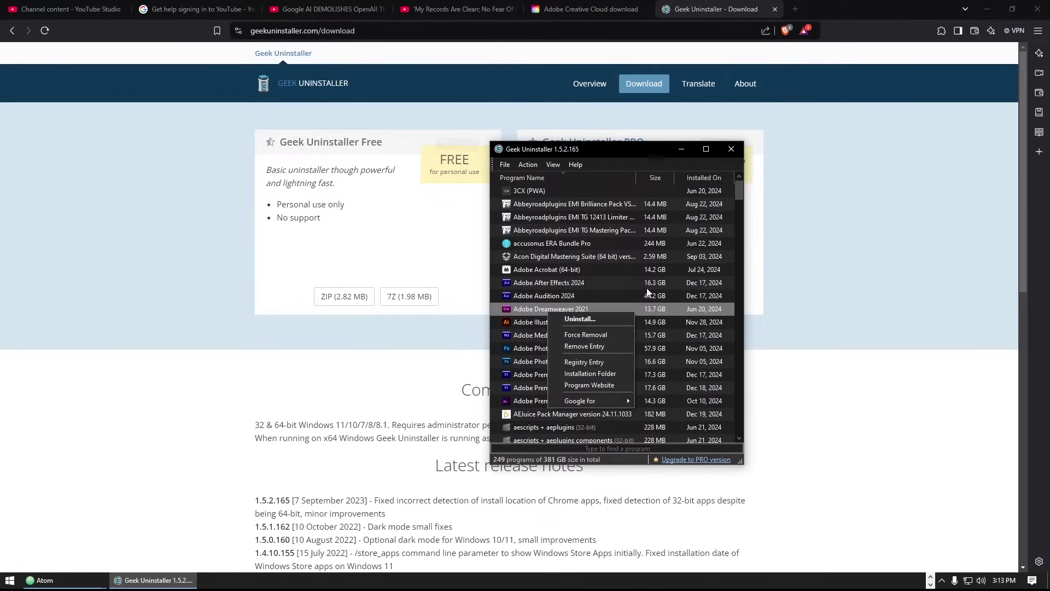
click(588, 12)
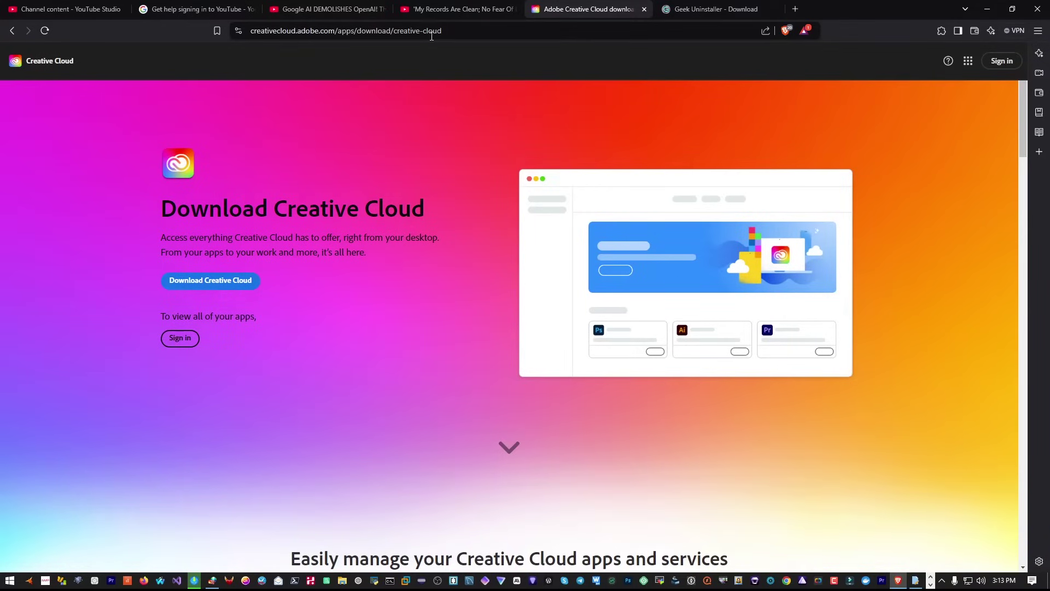
click(796, 11)
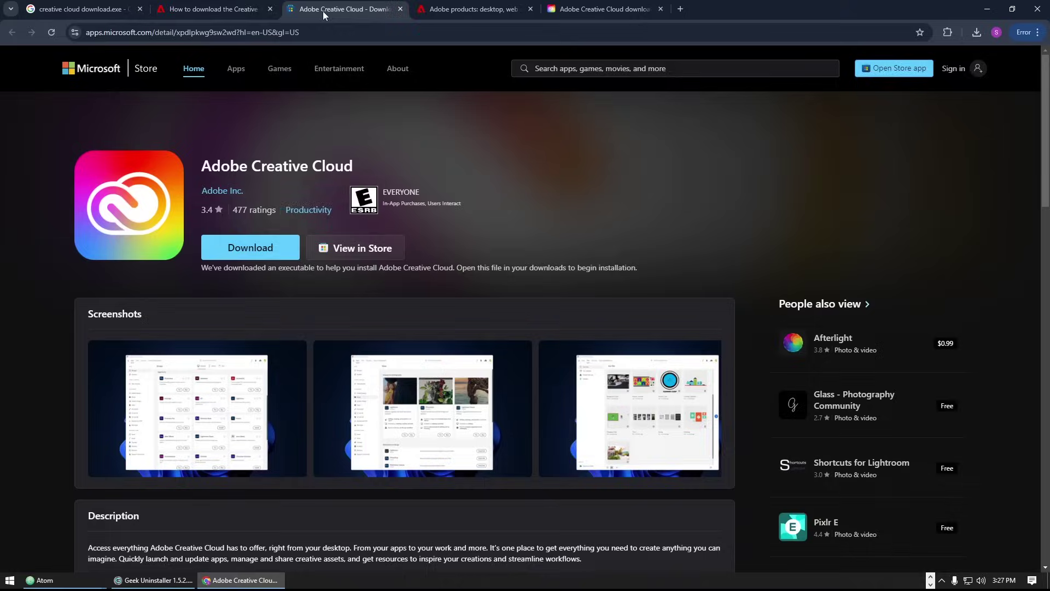
Step: In Chrome, close the Adobe help page and start the Creative Cloud download from the creativecloud.adobe.com page
click(260, 5)
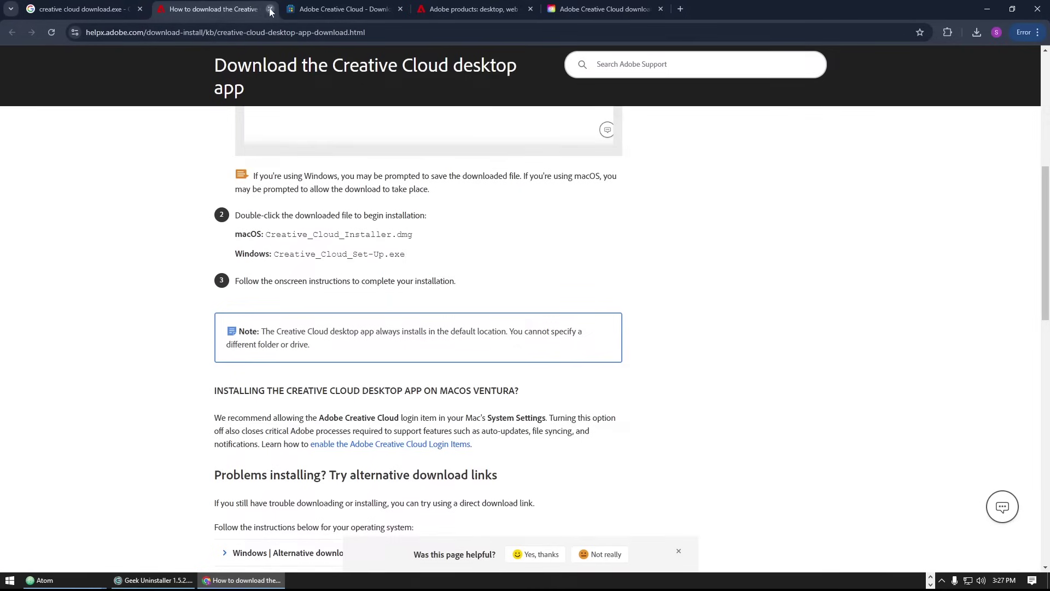
click(270, 8)
click(454, 9)
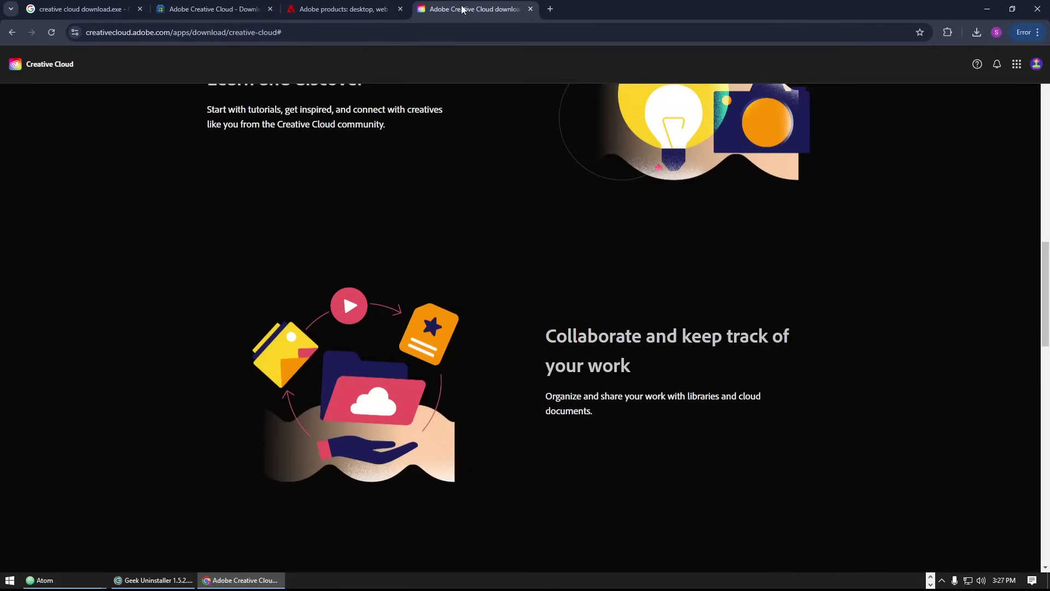
scroll(532, 345, up, 15)
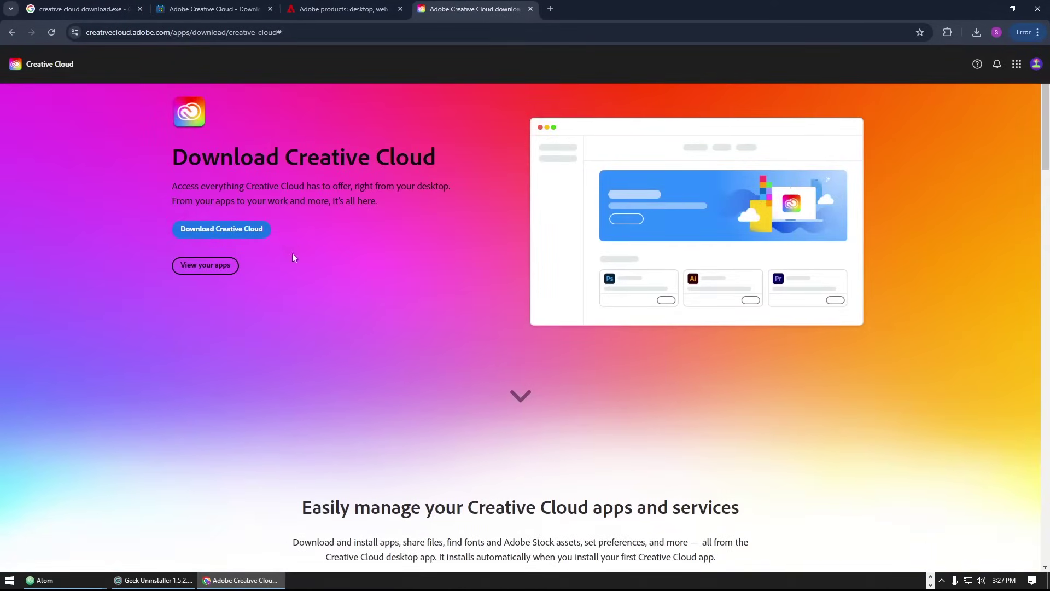
click(202, 234)
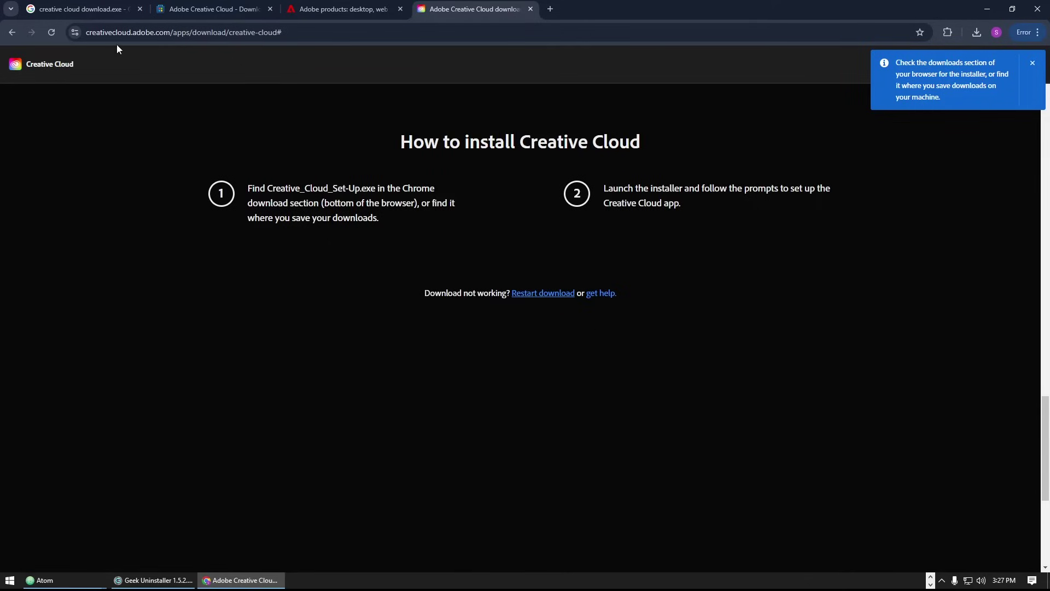
Step: Download the Adobe Creative Cloud installer from its Microsoft Store page and show the recent downloads
click(211, 9)
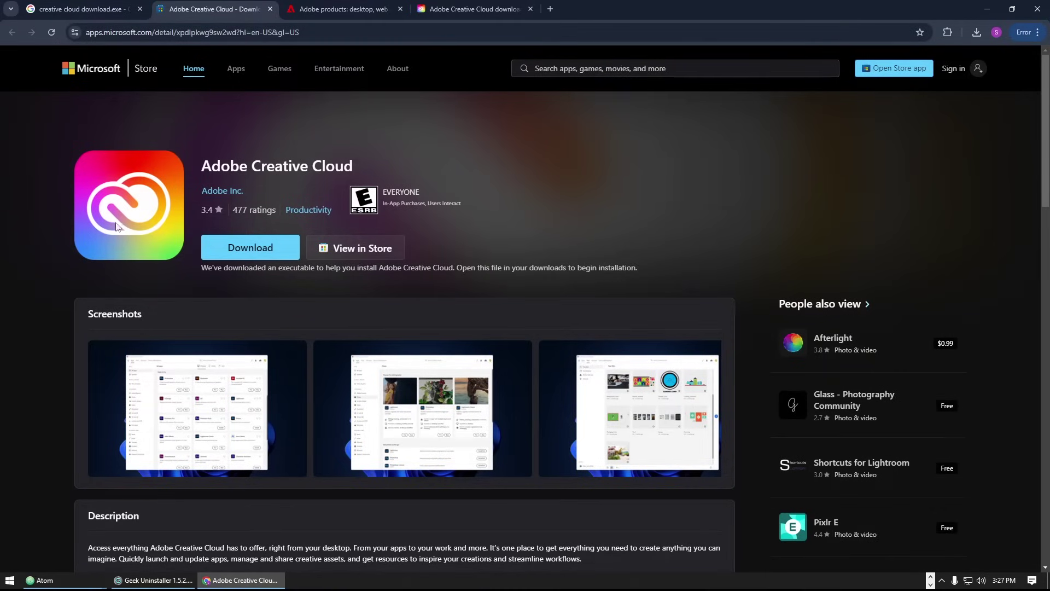
click(236, 253)
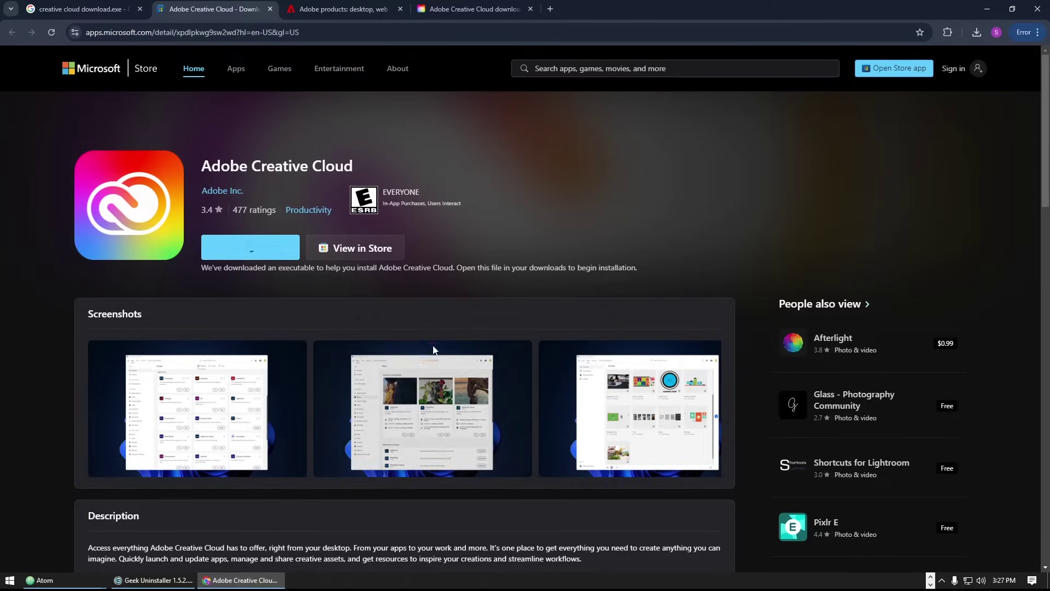
click(977, 33)
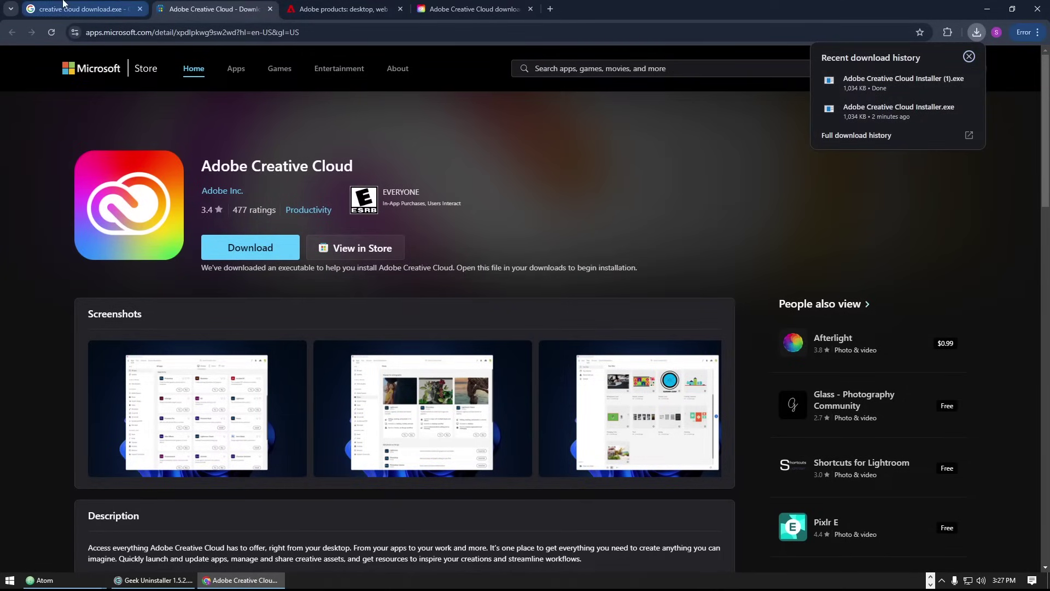
Step: Close the Adobe products catalog page and the Creative Cloud download page
click(338, 8)
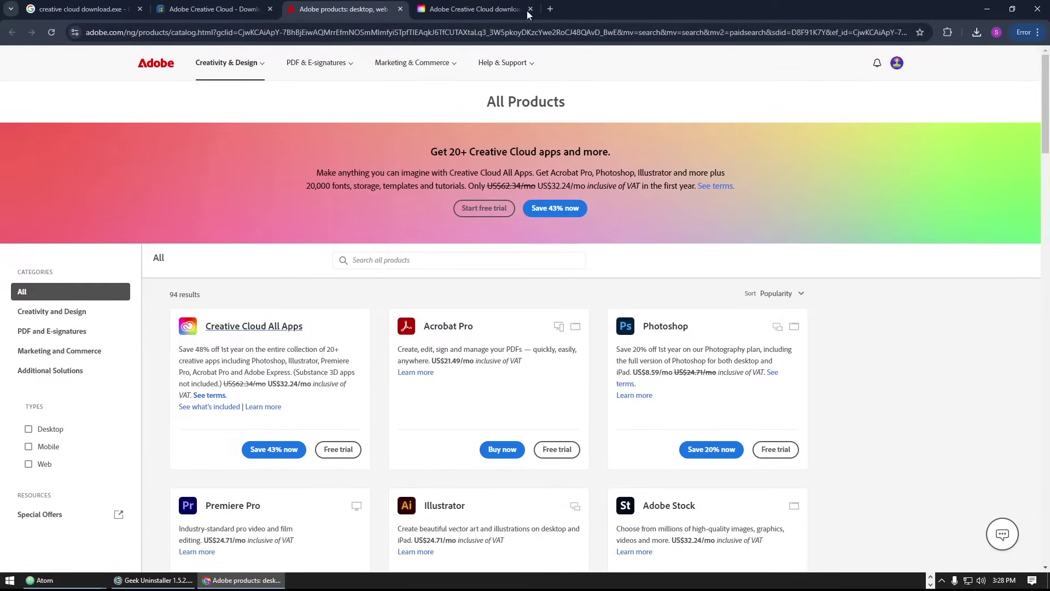
click(401, 9)
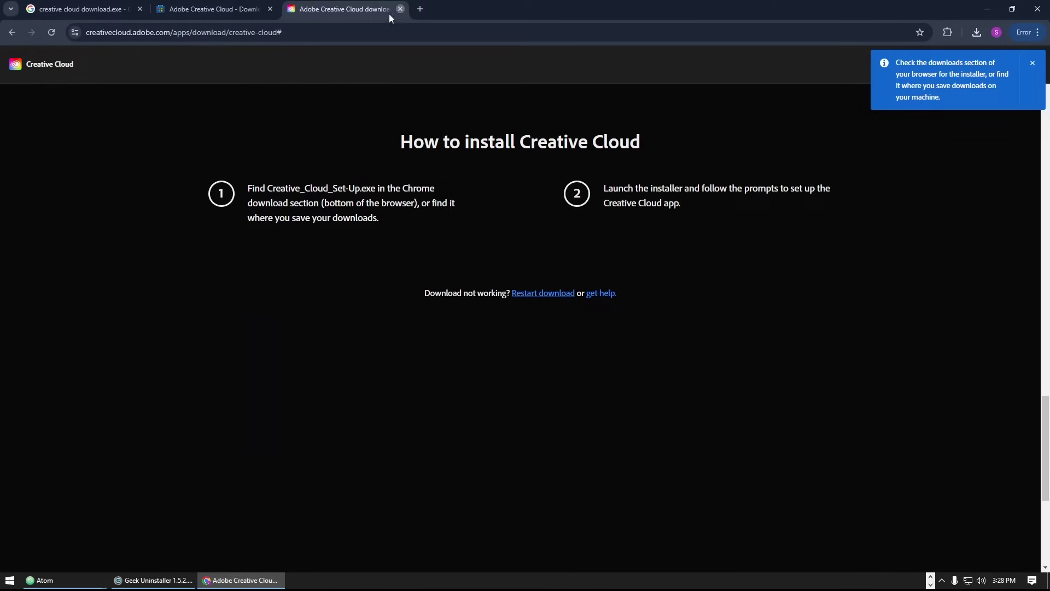
click(401, 9)
Step: From the Google results for "creative cloud download.exe", open Adobe's "How to download the Creative Cloud desktop app" help page in a new tab
click(82, 9)
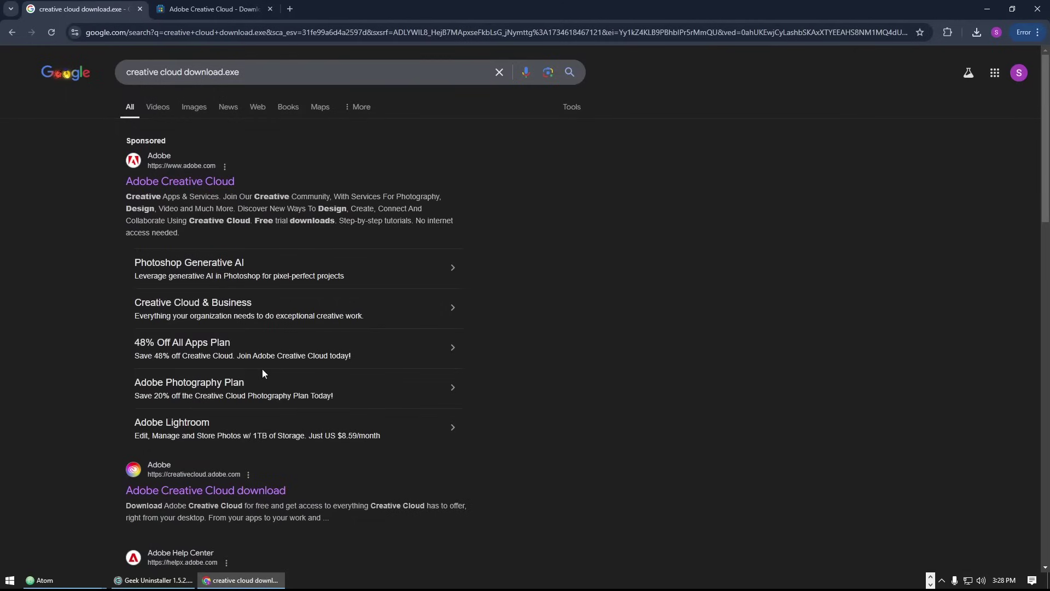
scroll(261, 376, down, 4)
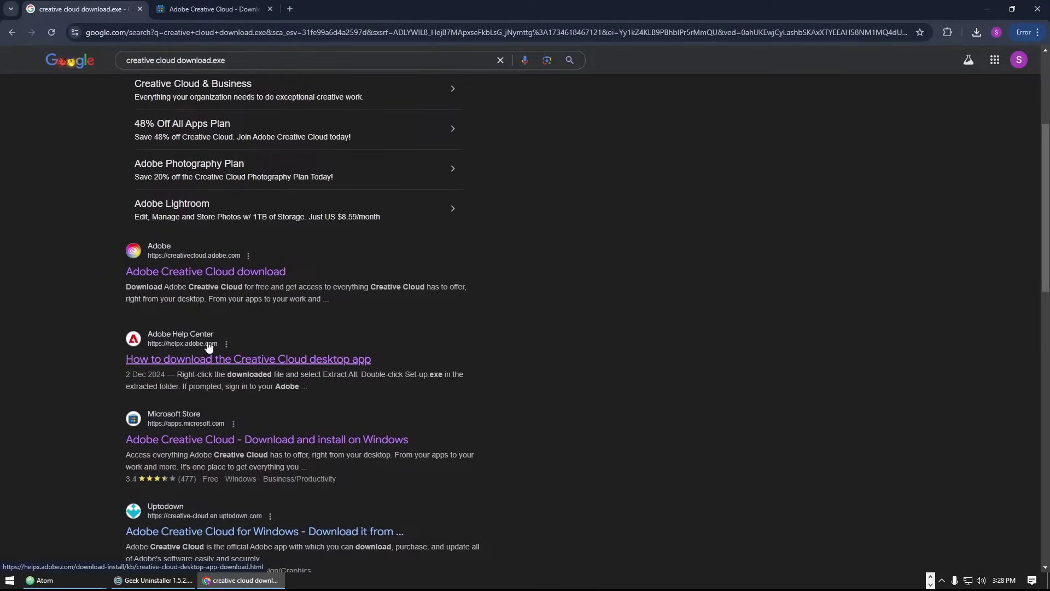
middle_click(193, 360)
click(200, 7)
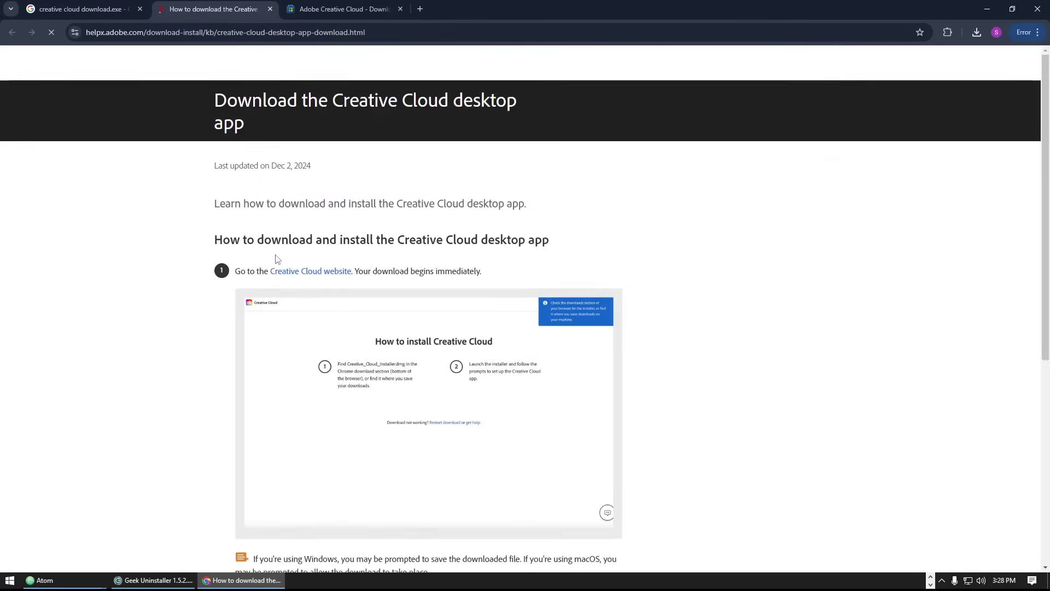
Step: Examine the help page's address and its installation instructions, down to the alternative download links for Windows and macOS
double_click(174, 32)
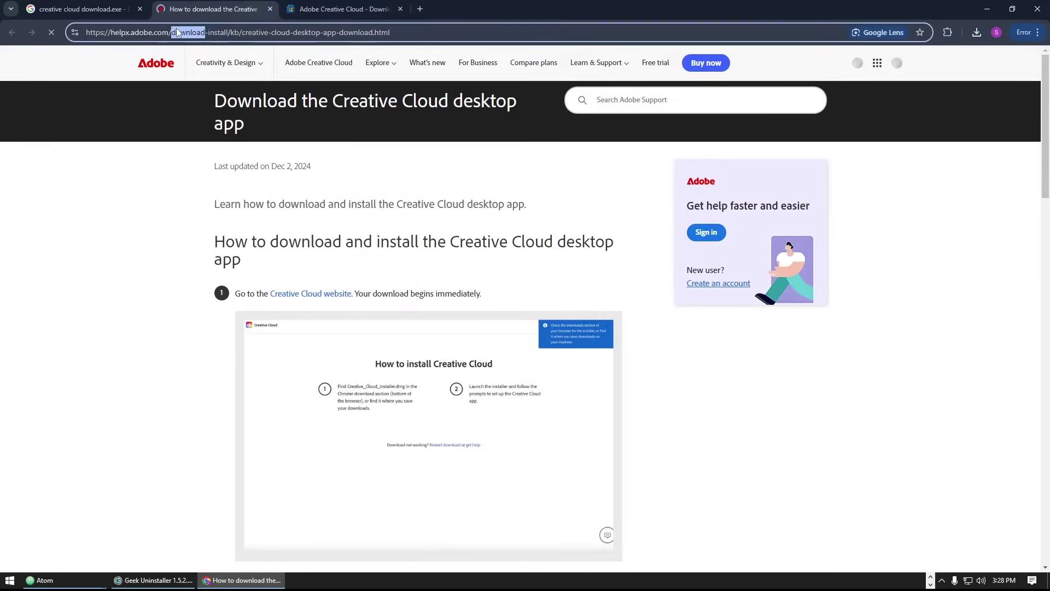
triple_click(358, 34)
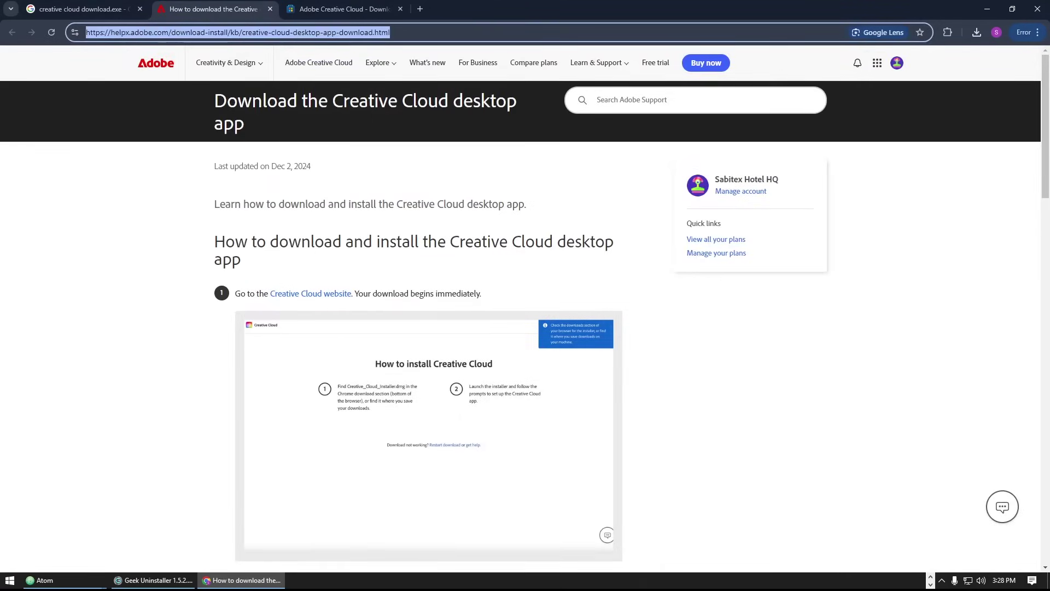
click(108, 279)
scroll(579, 433, down, 5)
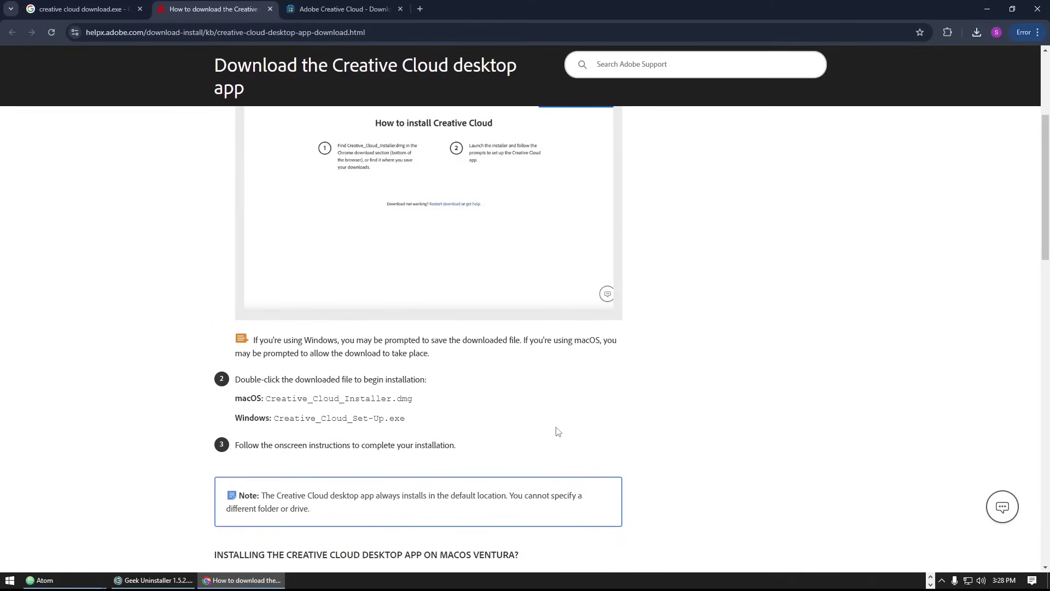
scroll(554, 381, up, 6)
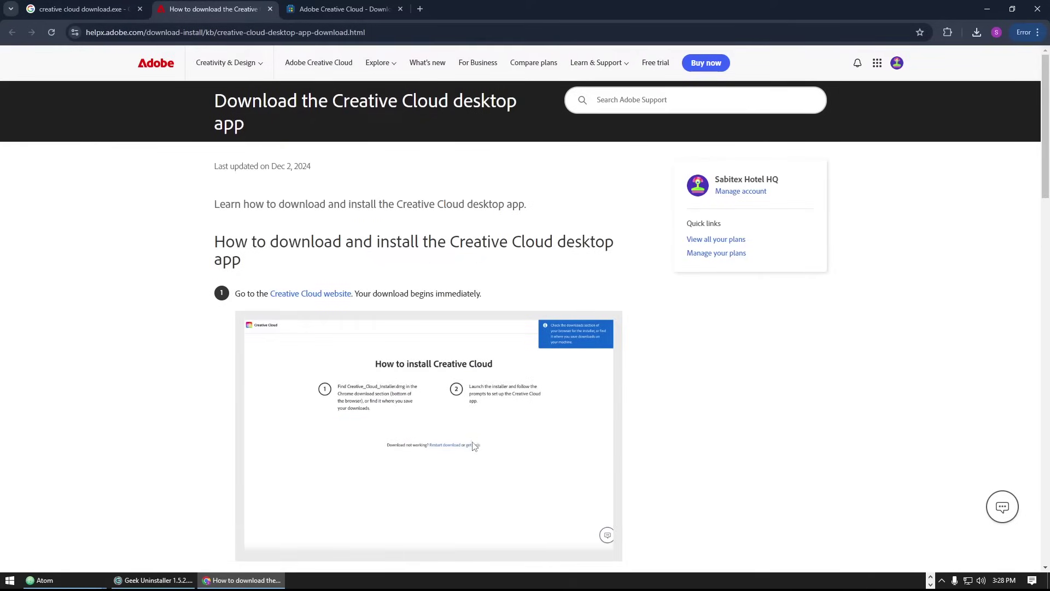
scroll(475, 451, down, 1)
scroll(472, 451, down, 4)
scroll(473, 451, up, 5)
scroll(490, 404, down, 5)
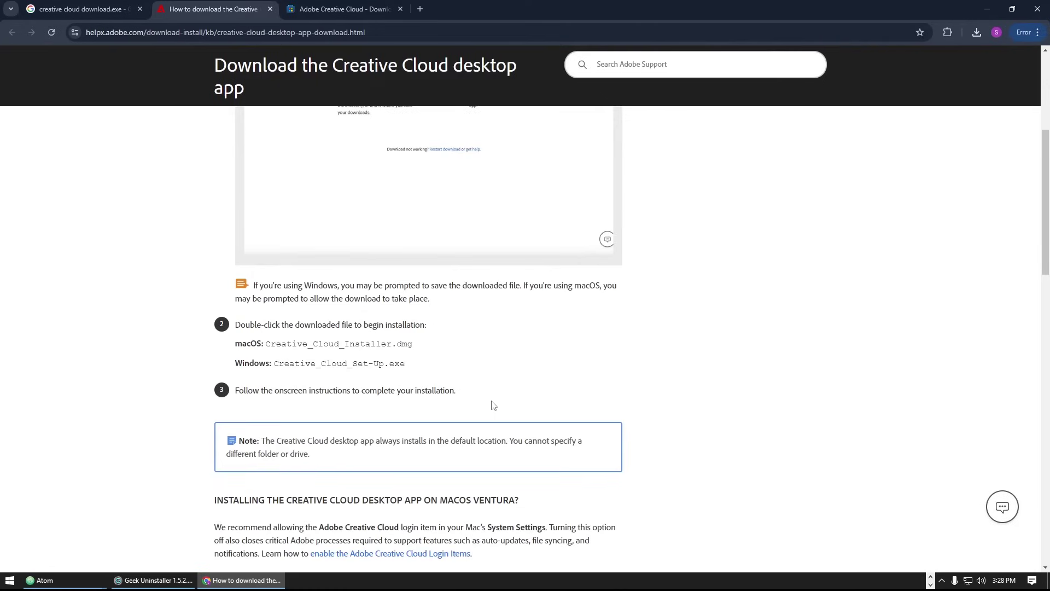
scroll(490, 404, down, 4)
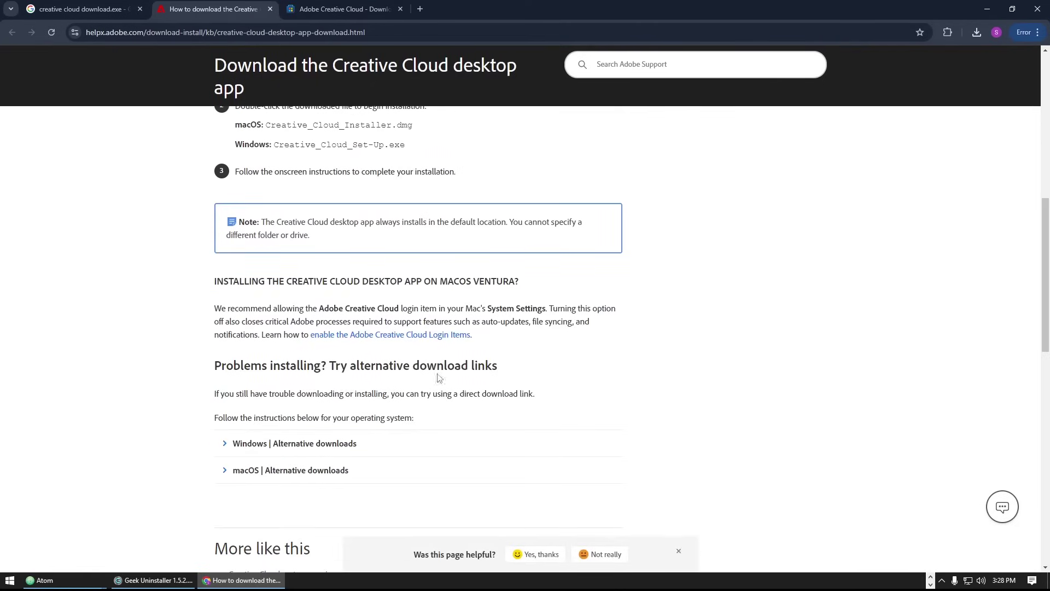
scroll(297, 417, down, 2)
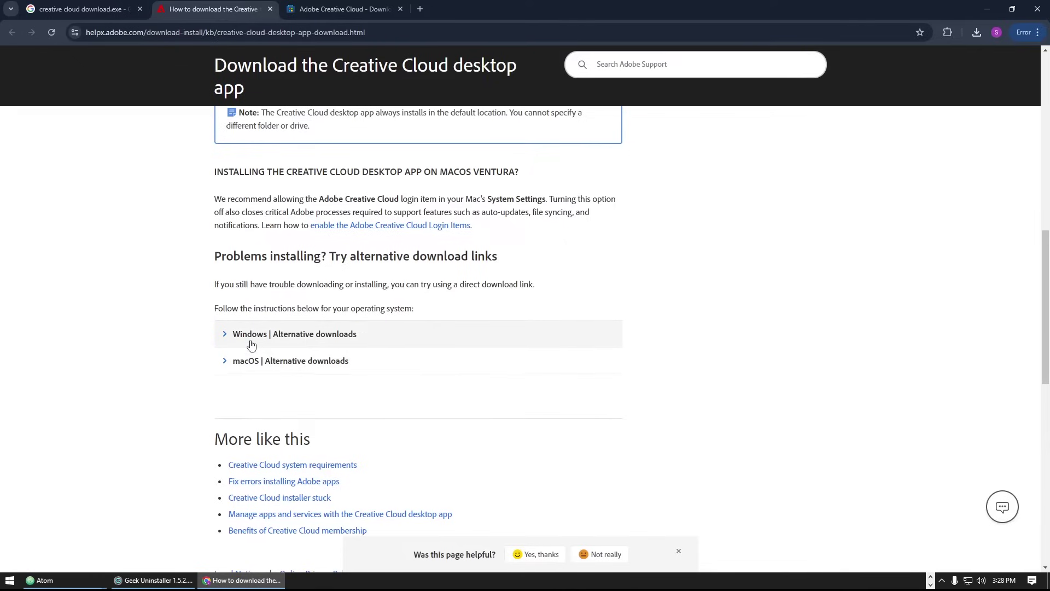
Step: Expand the Windows alternative downloads and download the installer for Windows 10 version 1903 and later (64-bit)
click(250, 372)
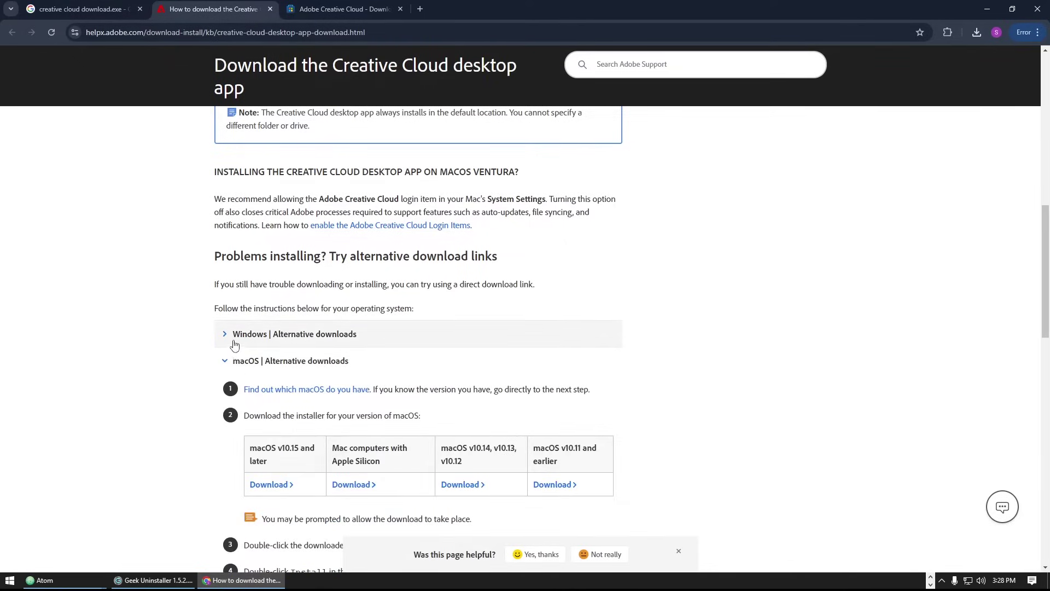
click(298, 338)
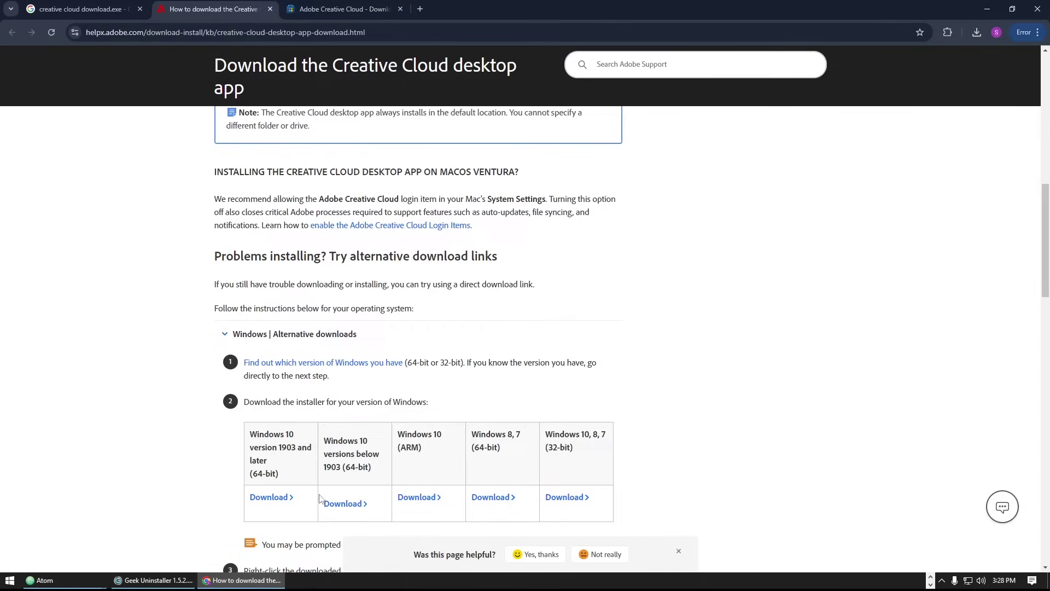
click(270, 502)
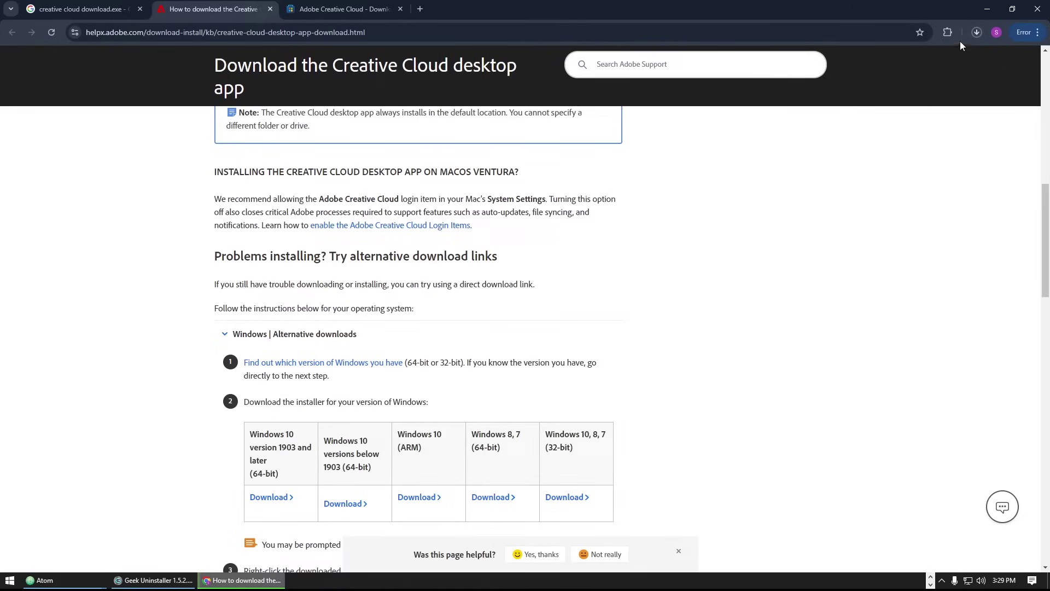
Step: Open the downloaded ACCCx6_4_0_361.zip in WinRAR, dismiss the license reminder, and extract its contents to the F:\ drive
click(977, 31)
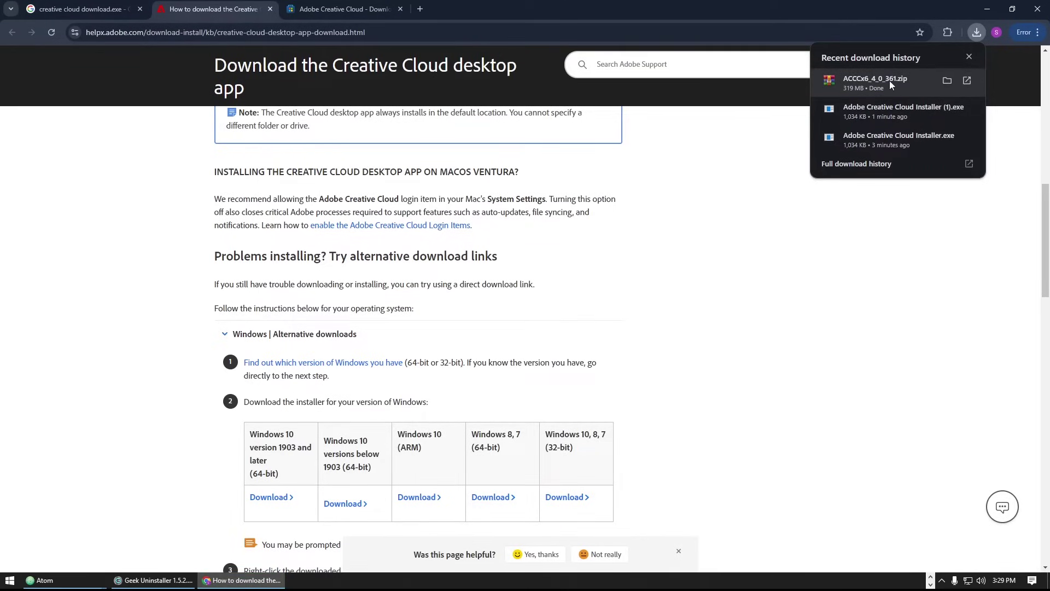
click(889, 81)
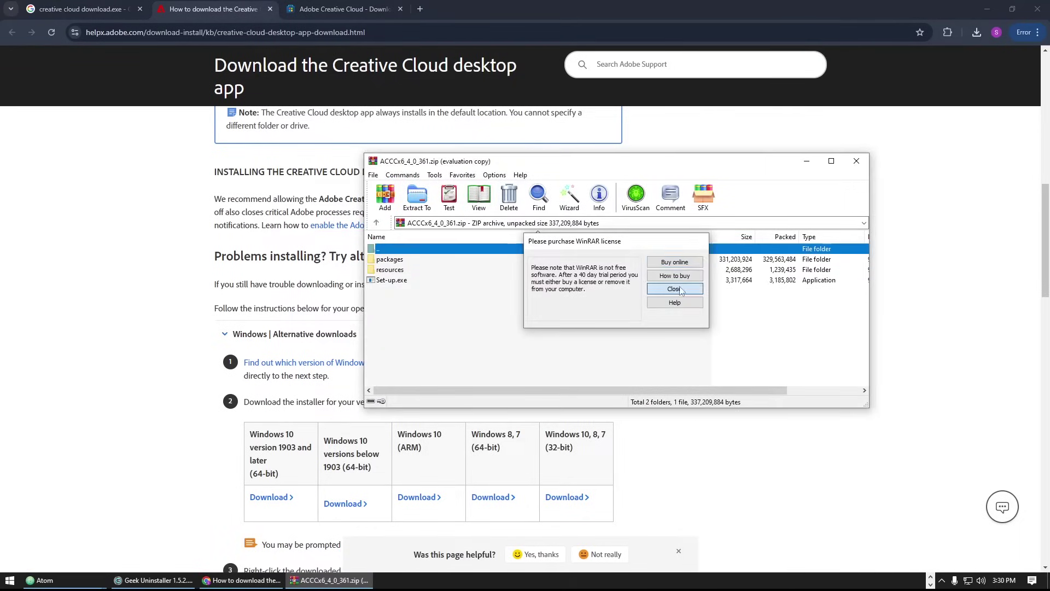
click(675, 289)
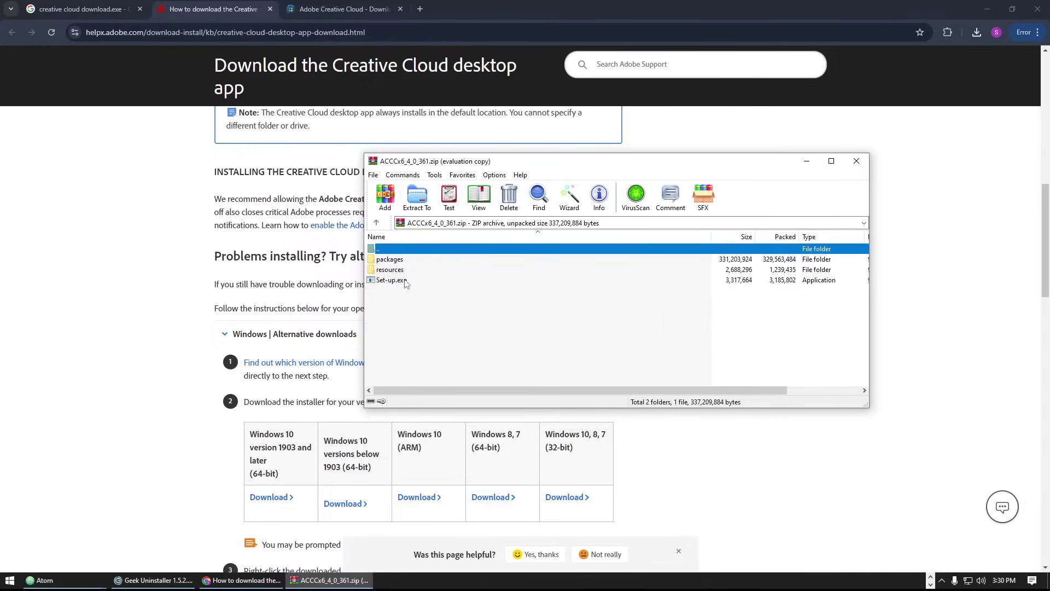
click(415, 203)
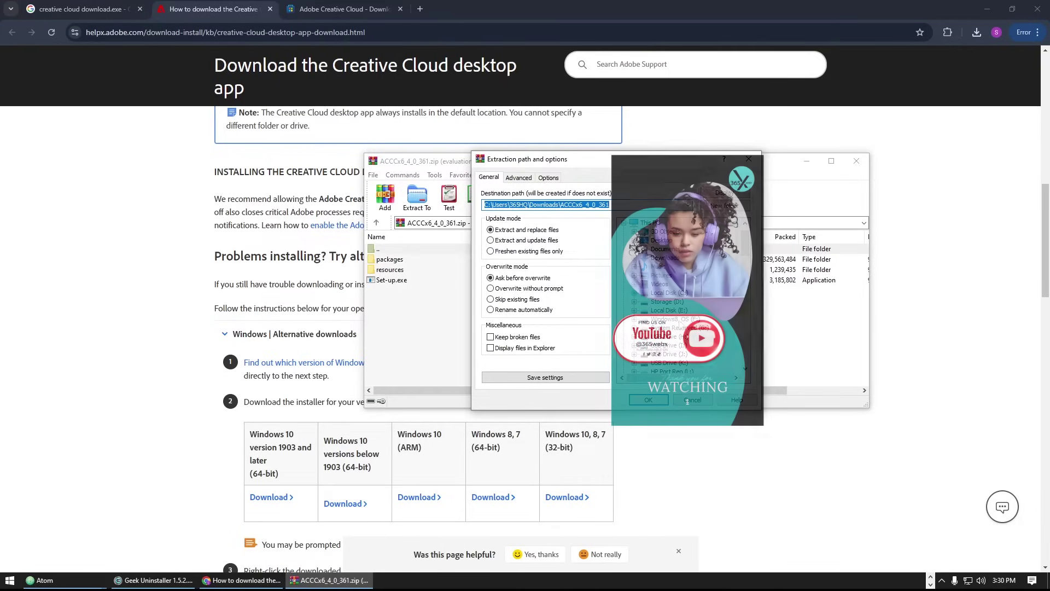
text(F:\)
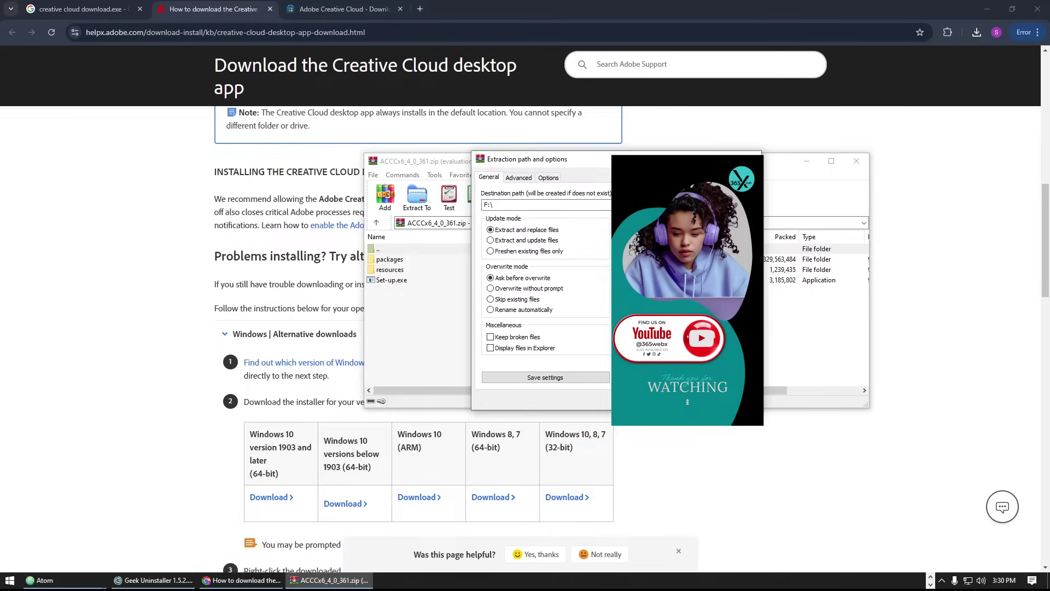
key(Return)
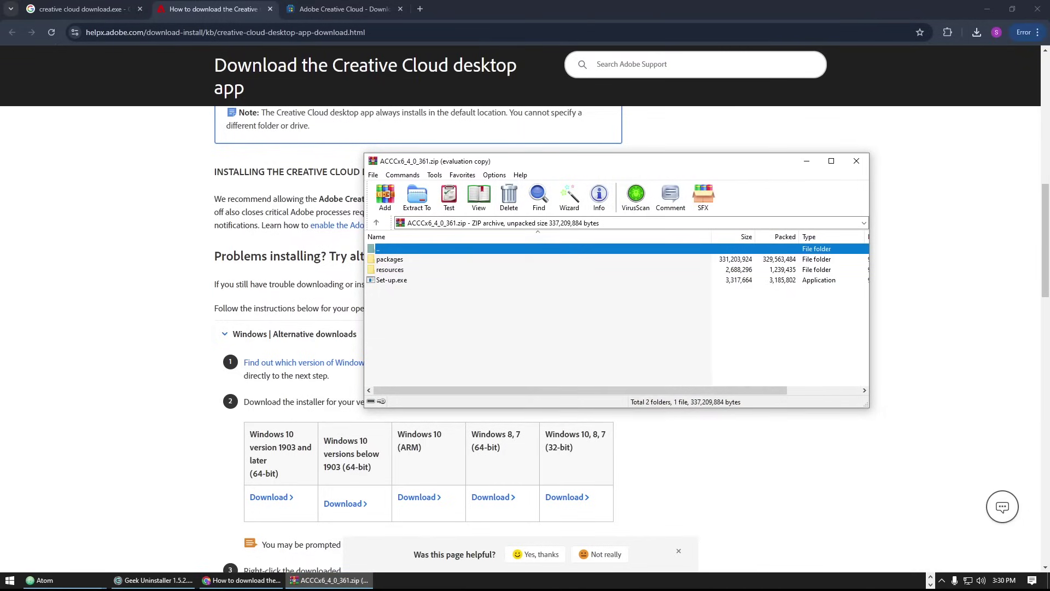
Step: Run Set-up.exe from the Adobe Creative Cloud folder on the F: drive and continue with the Creative Cloud installation
key(super+d)
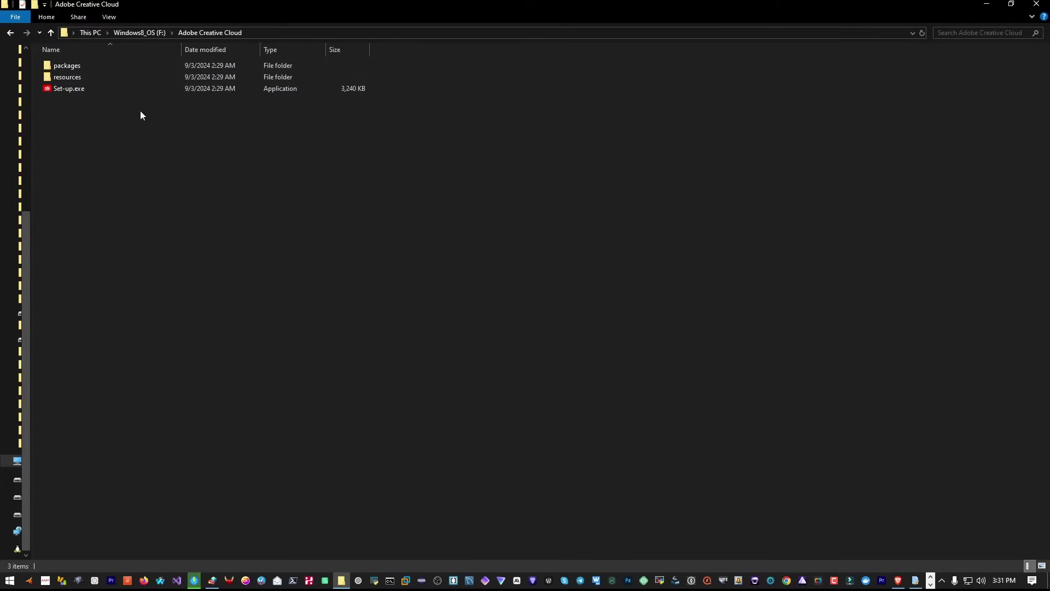
double_click(73, 90)
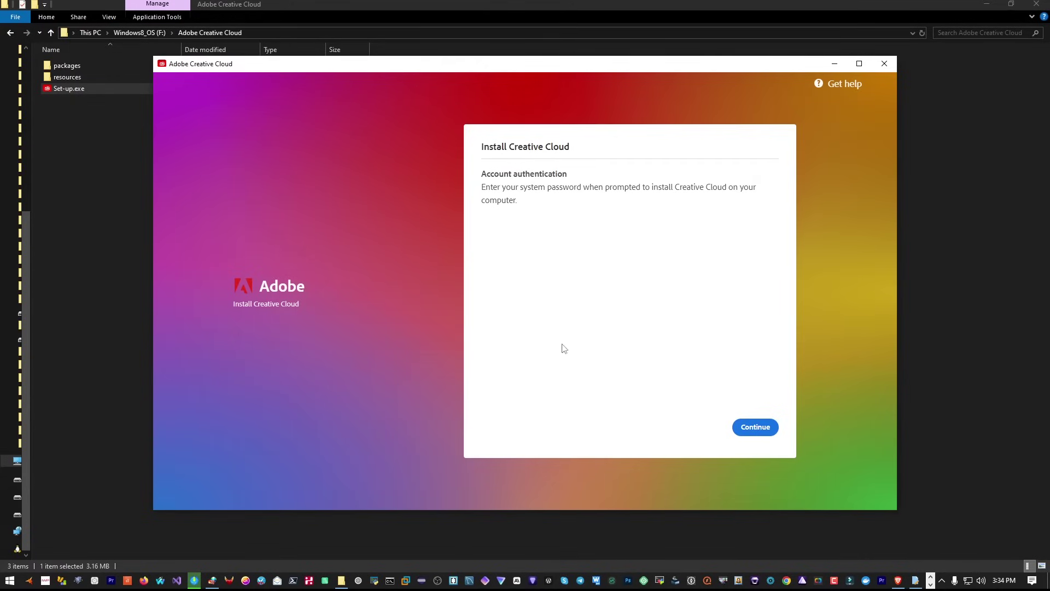
click(770, 430)
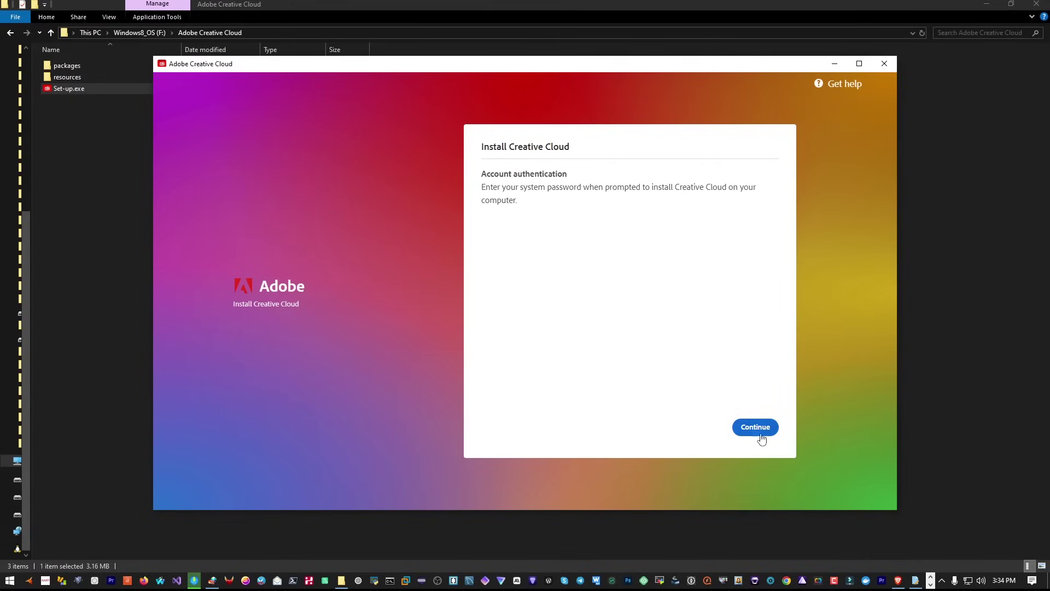
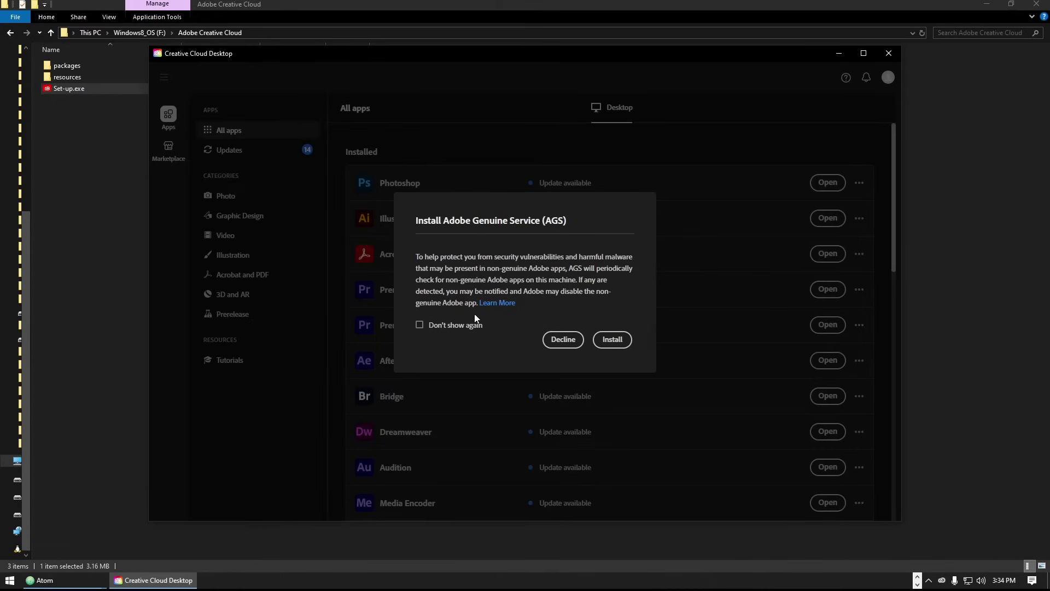
Step: Opt out of seeing the Adobe Genuine Service prompt again and decline its installation
click(445, 327)
click(613, 340)
click(564, 339)
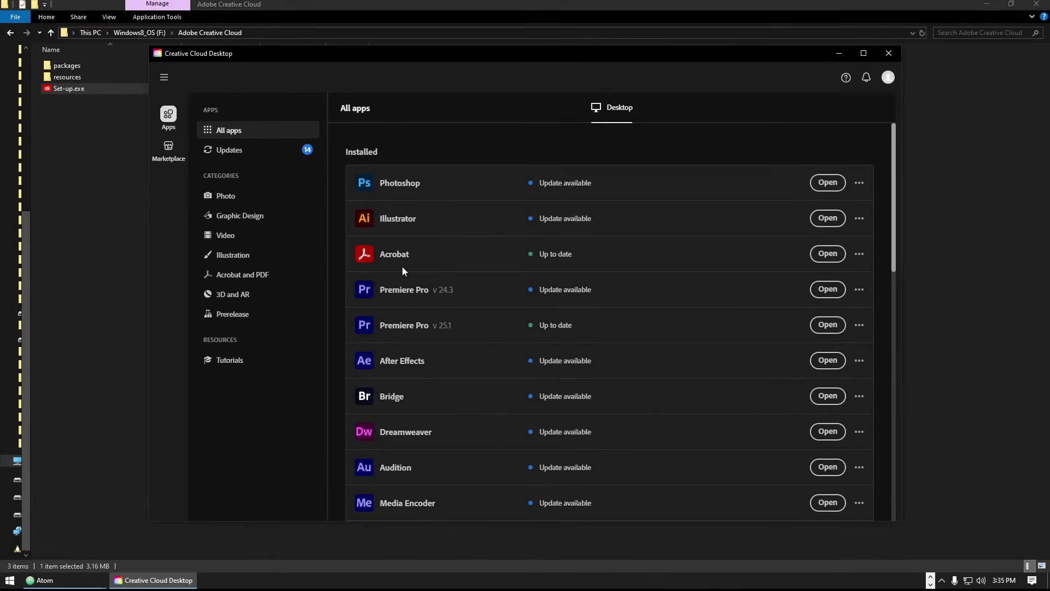
Step: Look through the installed and available apps in Creative Cloud Desktop and launch Premiere Pro 2025
scroll(719, 406, down, 5)
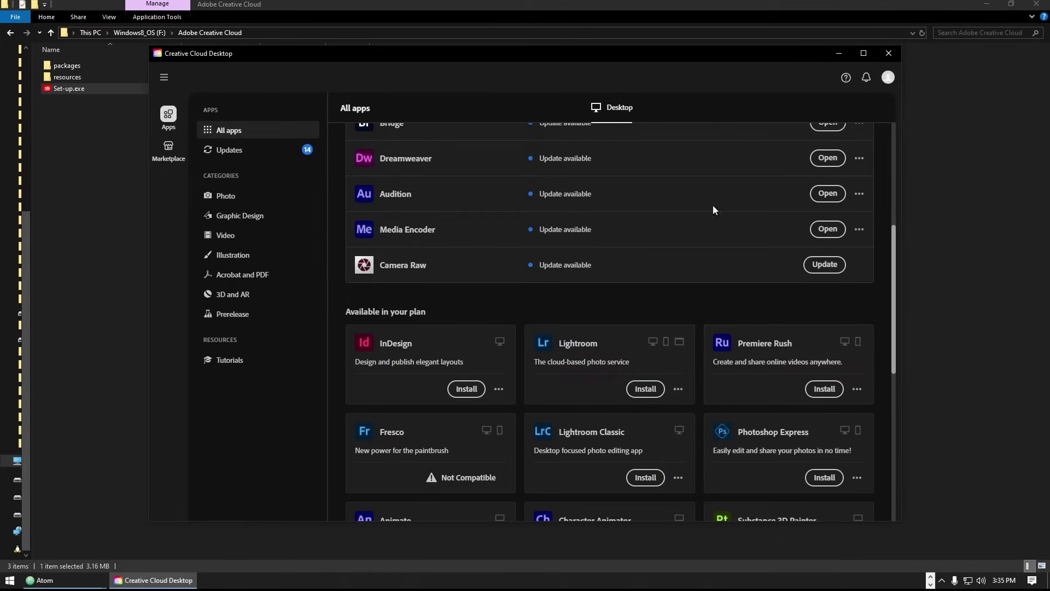
scroll(604, 288, down, 7)
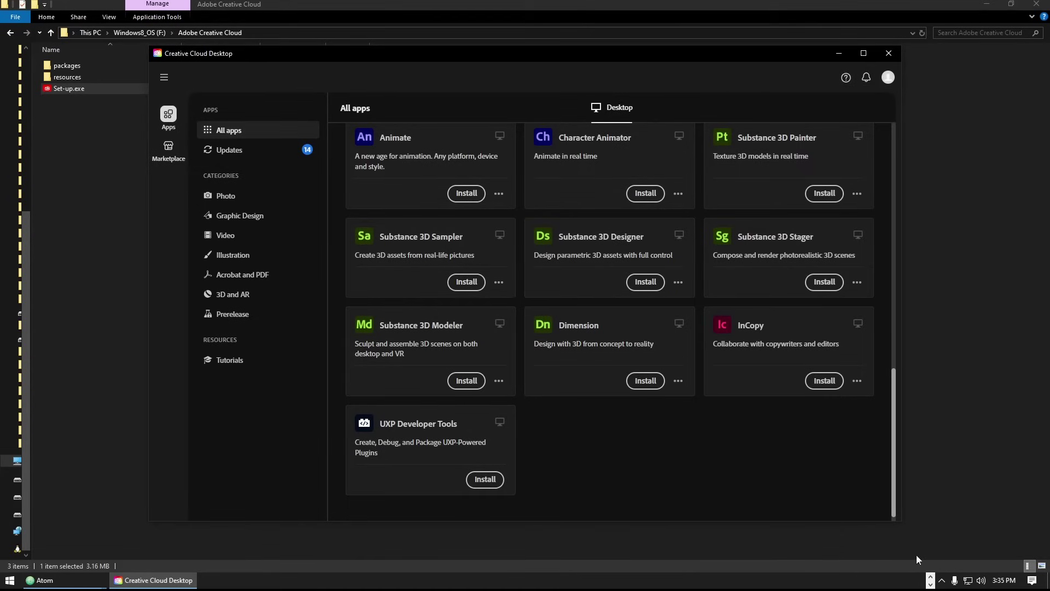
click(931, 577)
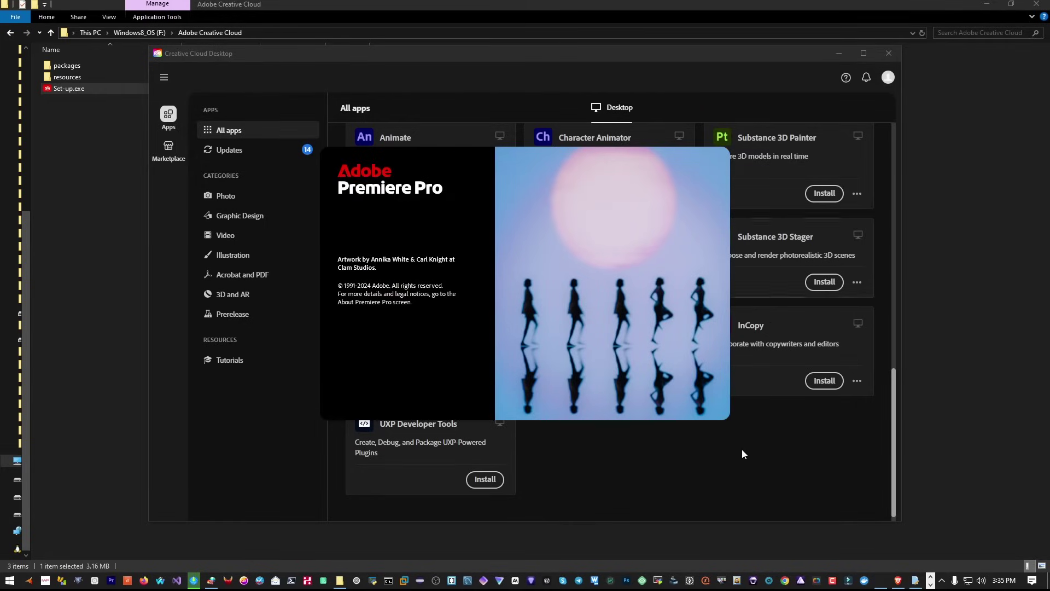
scroll(571, 225, up, 5)
scroll(610, 344, up, 6)
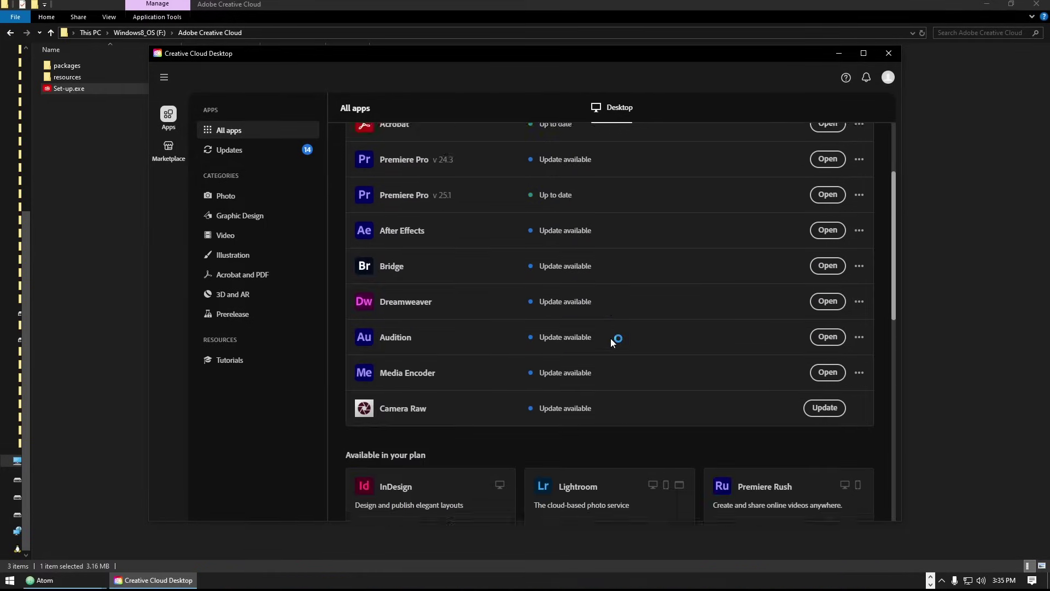
scroll(610, 343, down, 4)
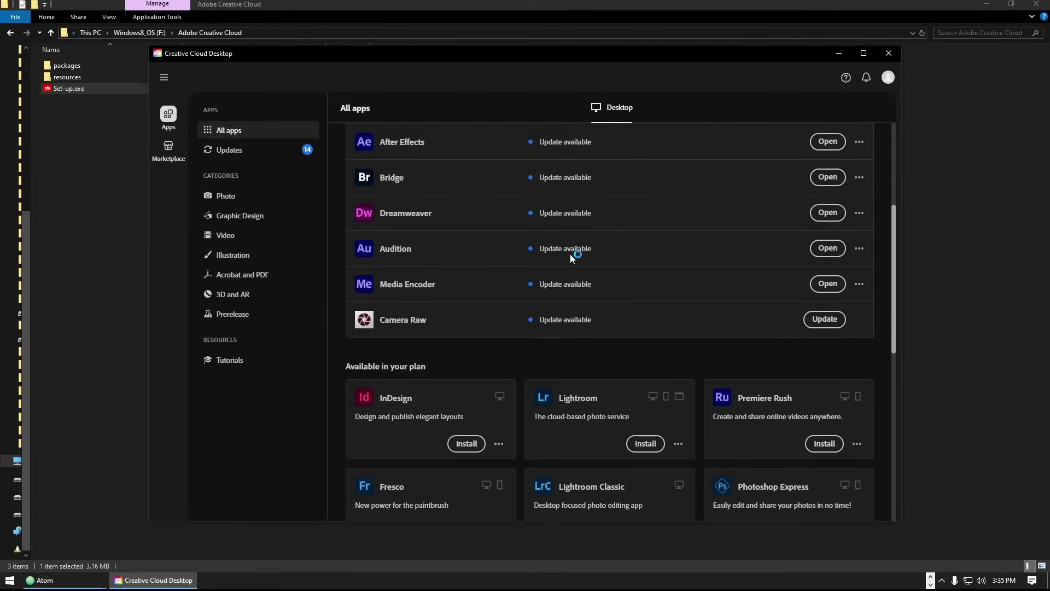
scroll(673, 399, up, 4)
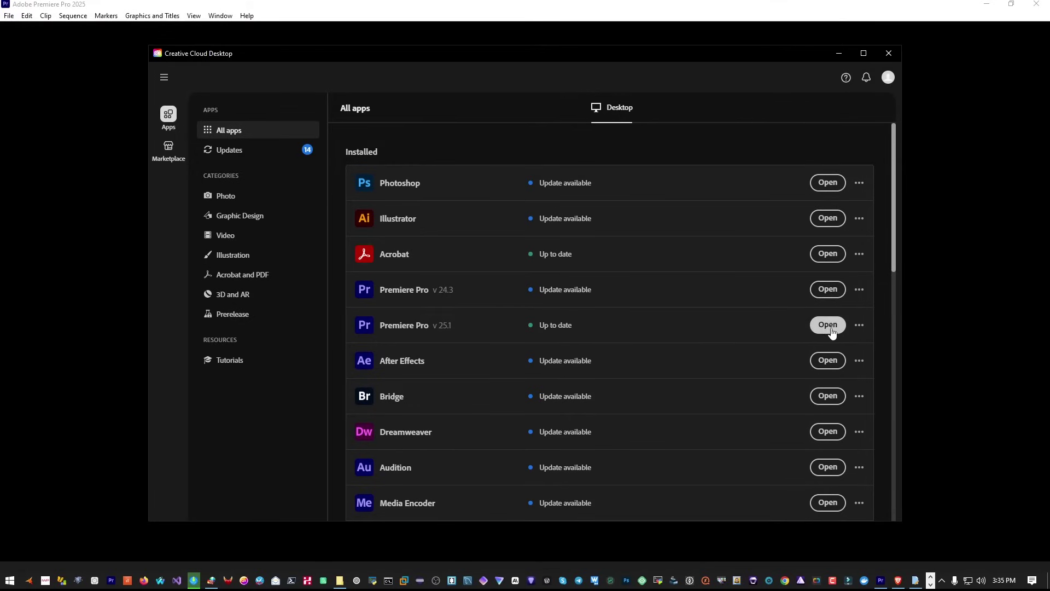
mouse_move(918, 584)
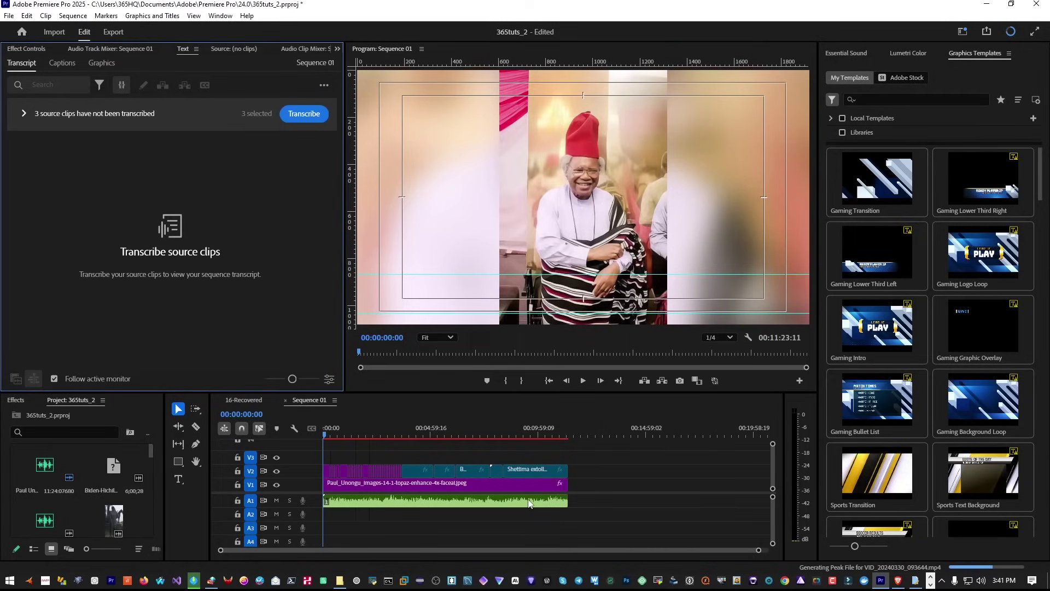
Step: Transcribe Sequence 01 and create captions from the transcript with the Subtitle default preset
click(62, 62)
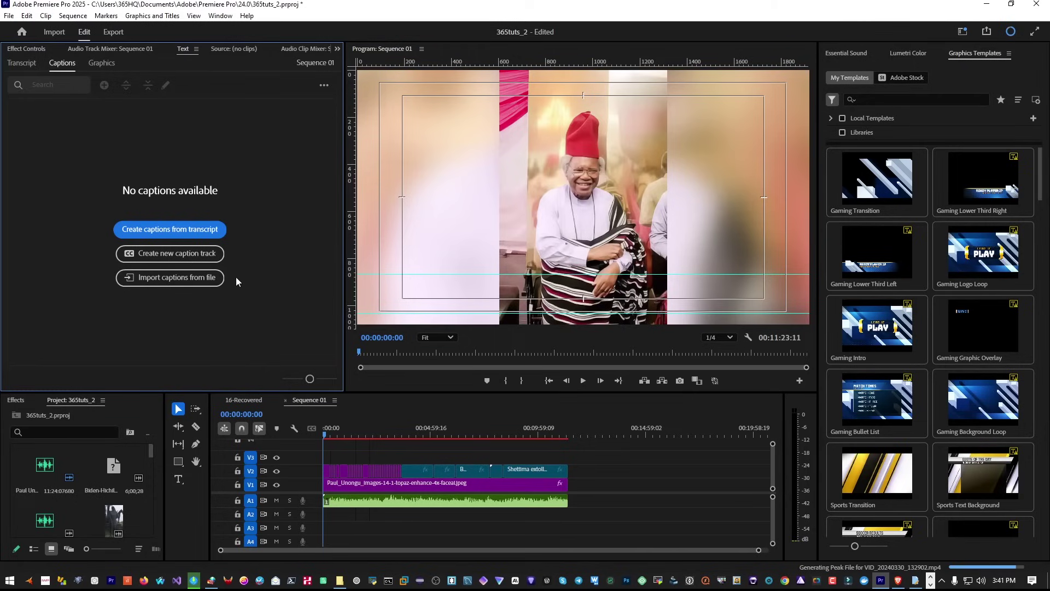
click(208, 233)
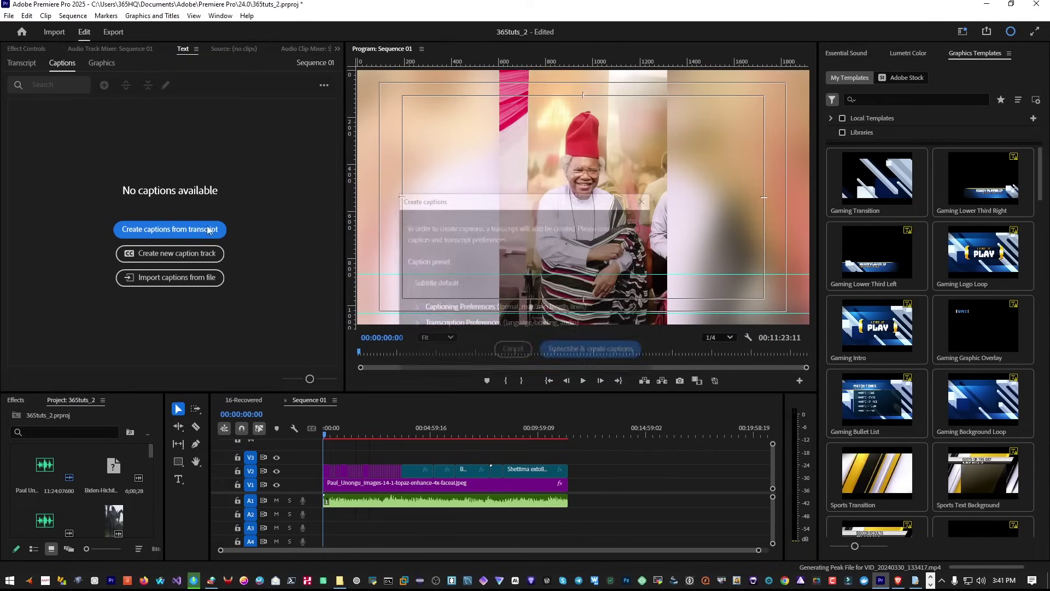
click(579, 353)
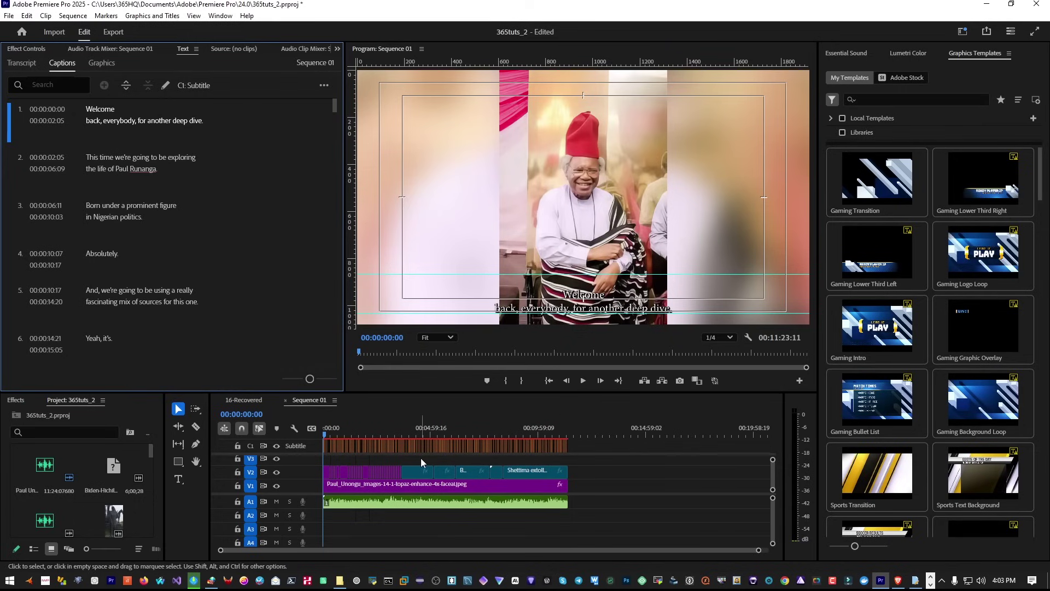
Step: Maximize the timeline to inspect the Subtitle track across the sequence, and restore the panel layout
click(643, 459)
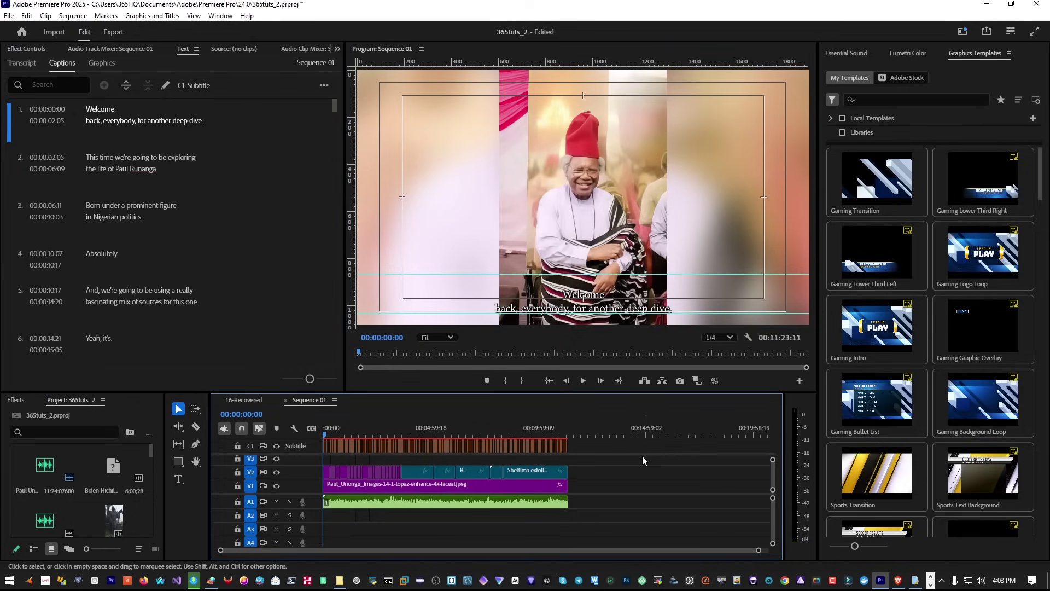
key(grave)
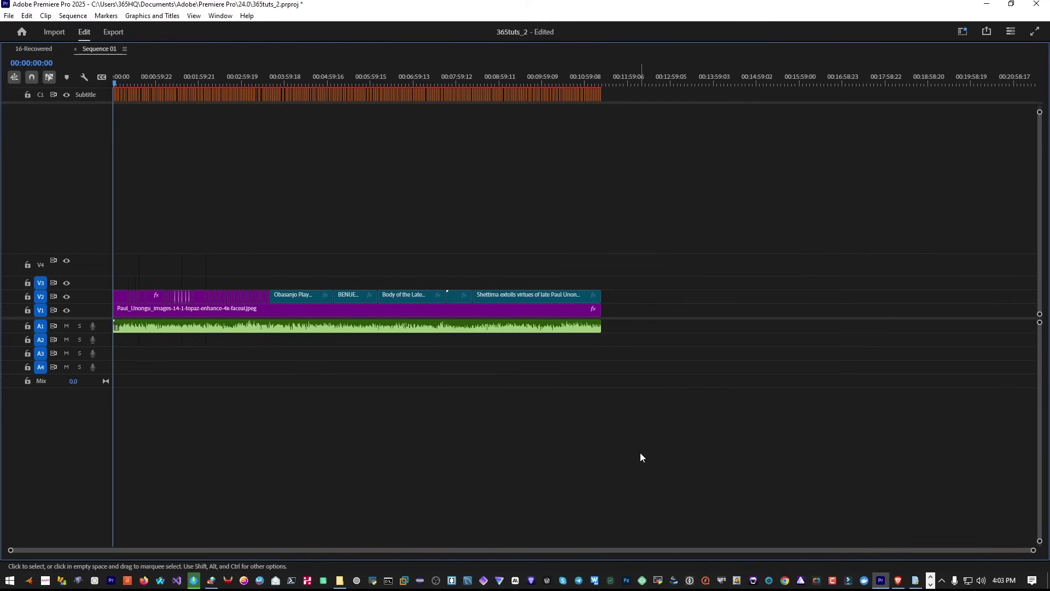
key(grave)
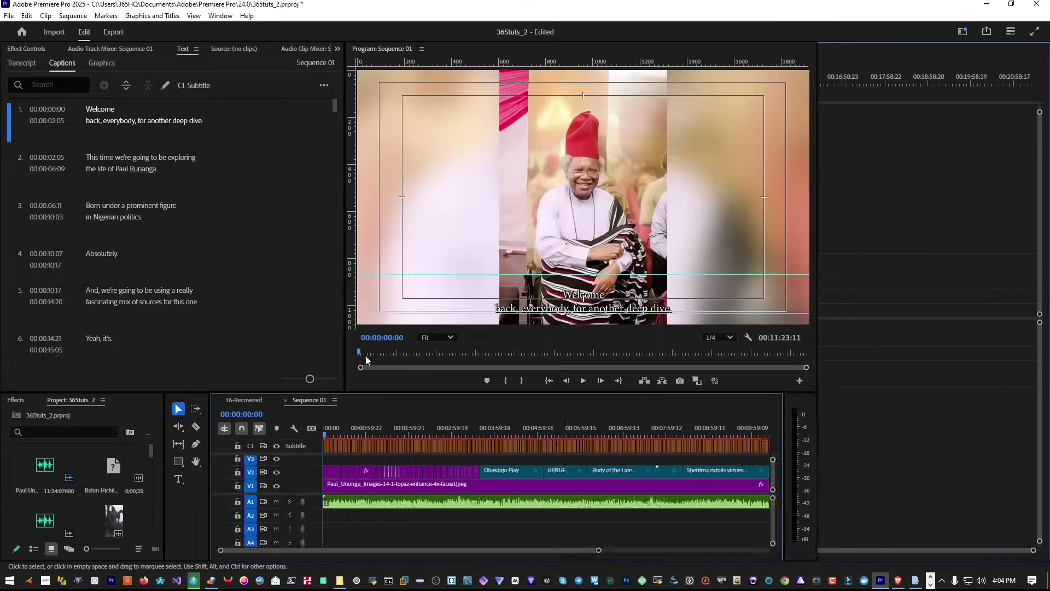
Step: Select the first caption and play the start of Sequence 01 to check the captions against the audio, stopping at the third caption
click(127, 135)
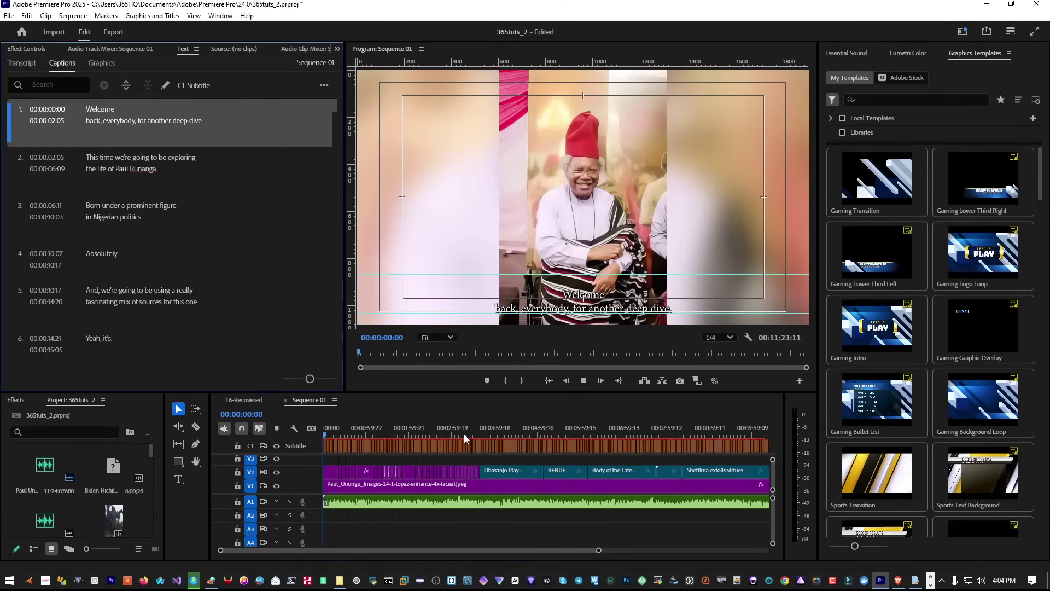
key(space)
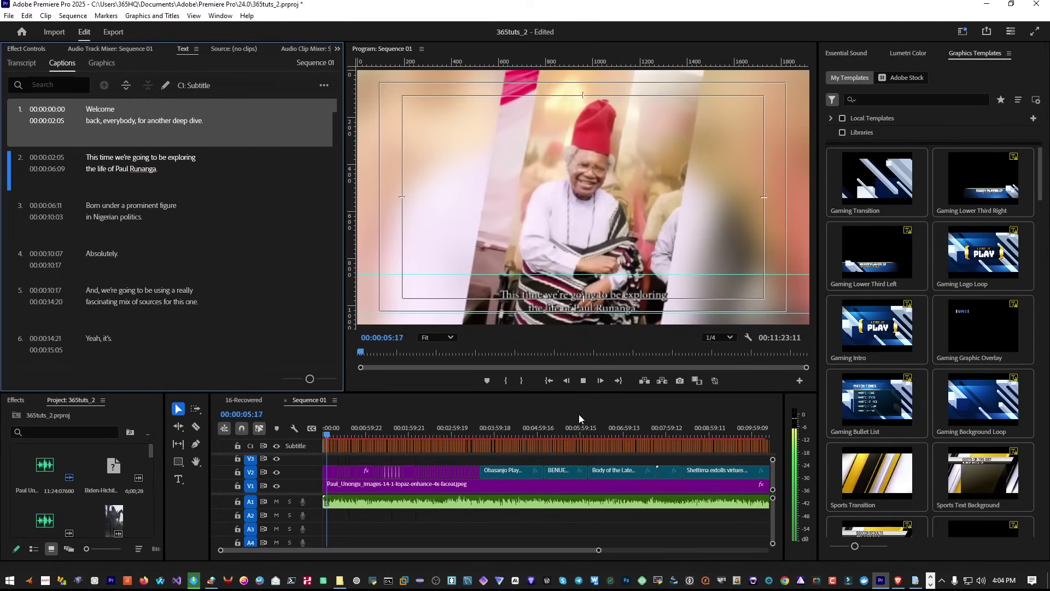
key(space)
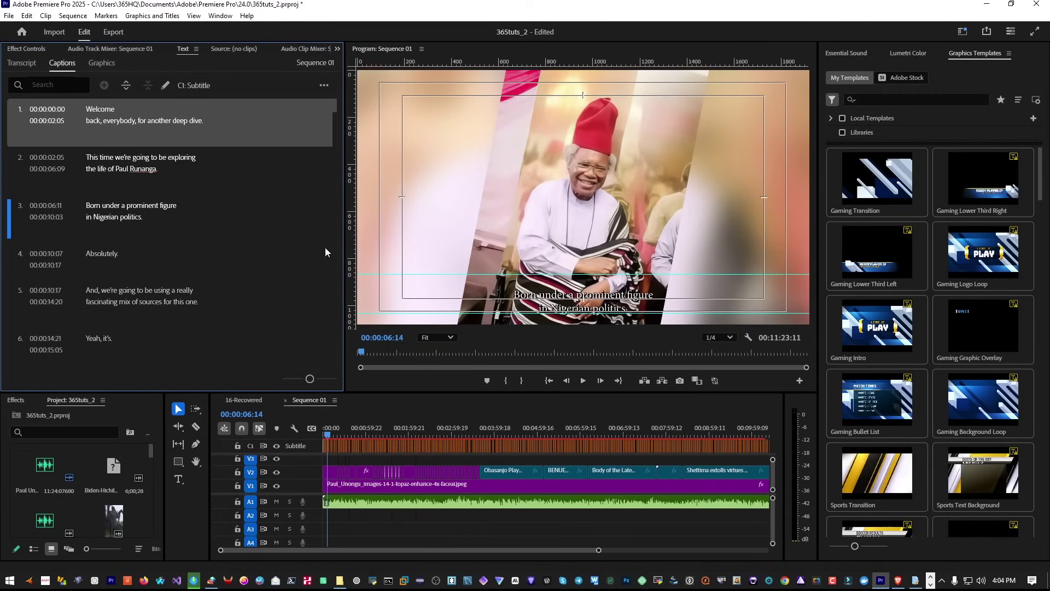
click(915, 580)
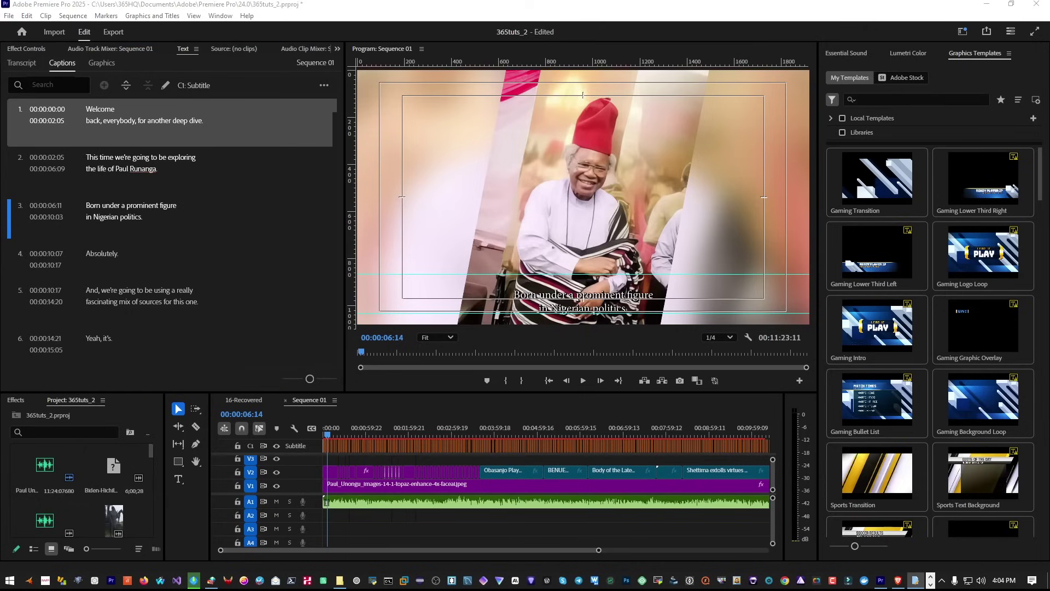